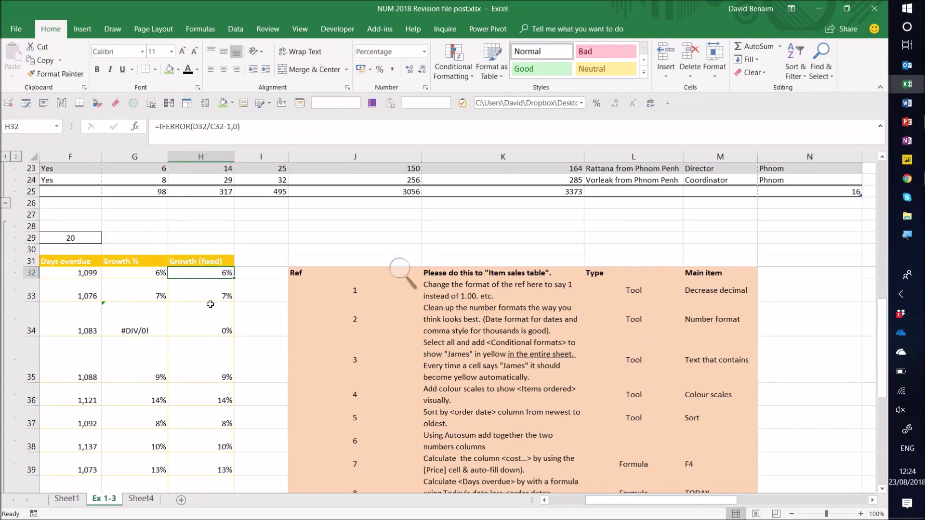
# Review the formulas across rows 32–35, including Days overdue, Growth (fixed) and Cost.
pyautogui.press('Left')
pyautogui.press('Left')
pyautogui.press('Left')
pyautogui.press('Left')
pyautogui.press('Left')
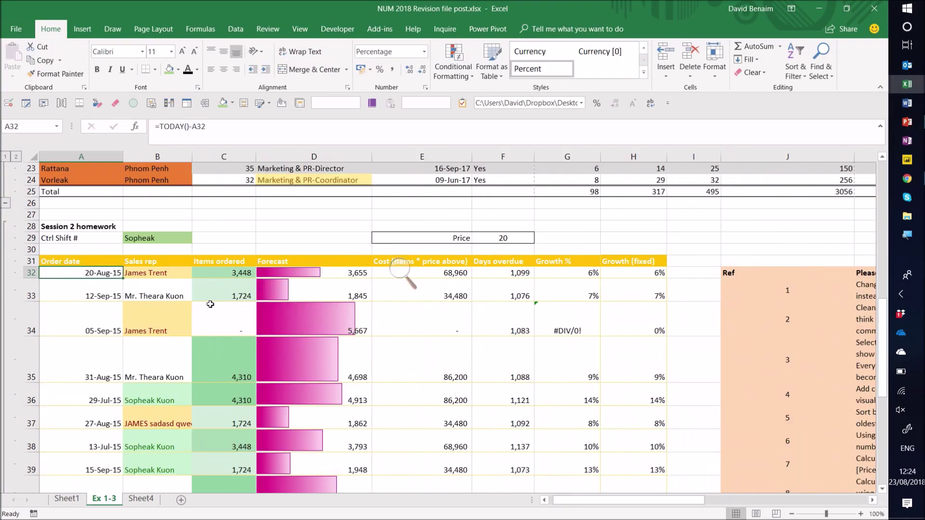
pyautogui.press('Right')
pyautogui.press('Right')
pyautogui.press('Right')
pyautogui.press('Down')
pyautogui.press('Down')
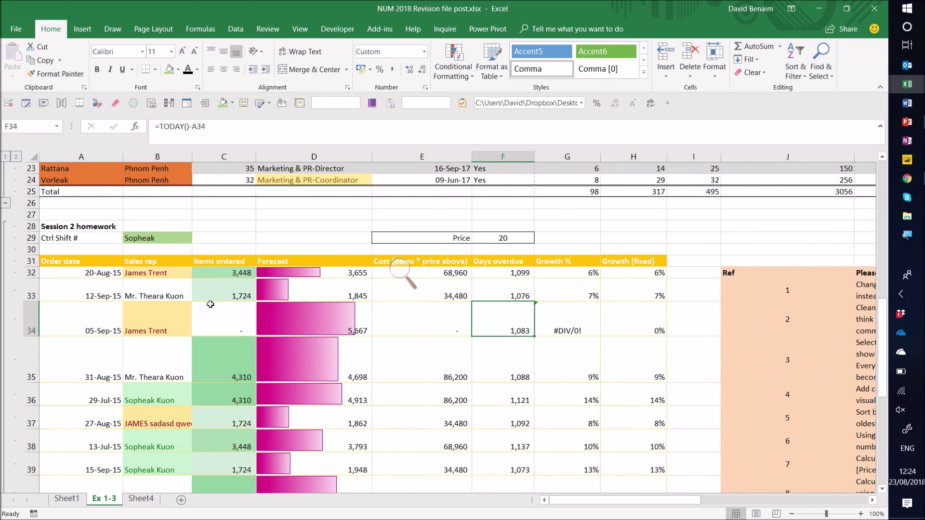
pyautogui.press('Down')
pyautogui.press('Up')
pyautogui.press('Up')
pyautogui.press('Up')
pyautogui.press('Right')
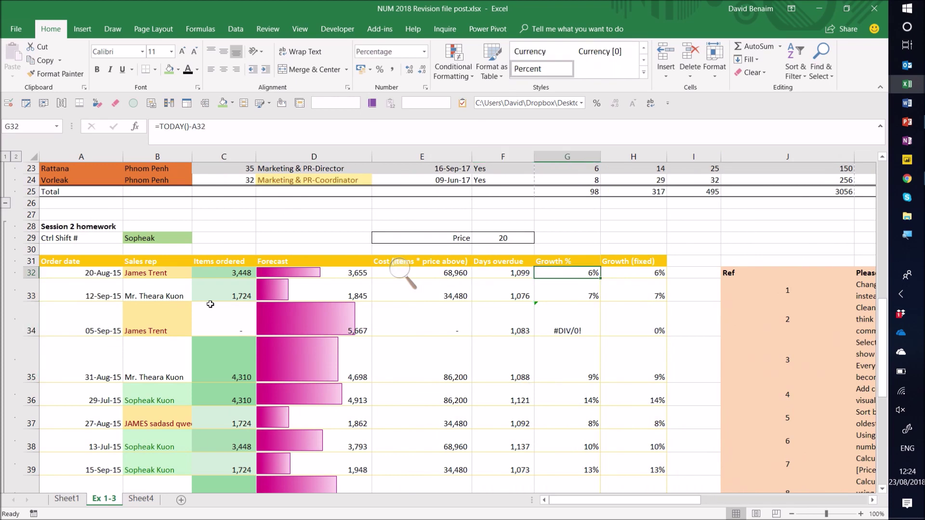
pyautogui.press('Left')
pyautogui.press('Left')
pyautogui.press('Right')
pyautogui.press('Right')
pyautogui.press('Right')
pyautogui.press('Down')
pyautogui.press('Down')
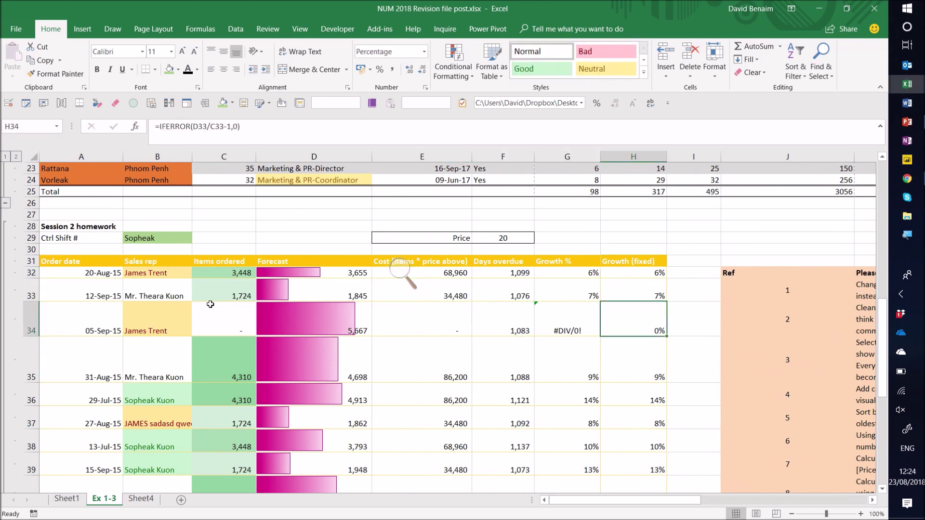
pyautogui.press('Down')
pyautogui.press('Left')
pyautogui.press('Left')
pyautogui.press('Left')
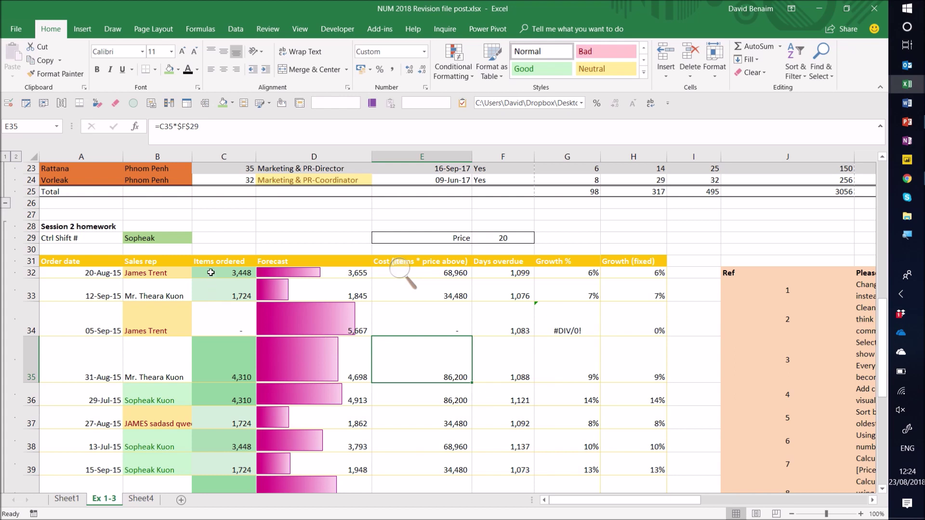
# Inspect the Items ordered values and linked formulas in C33–C36.
pyautogui.click(234, 292)
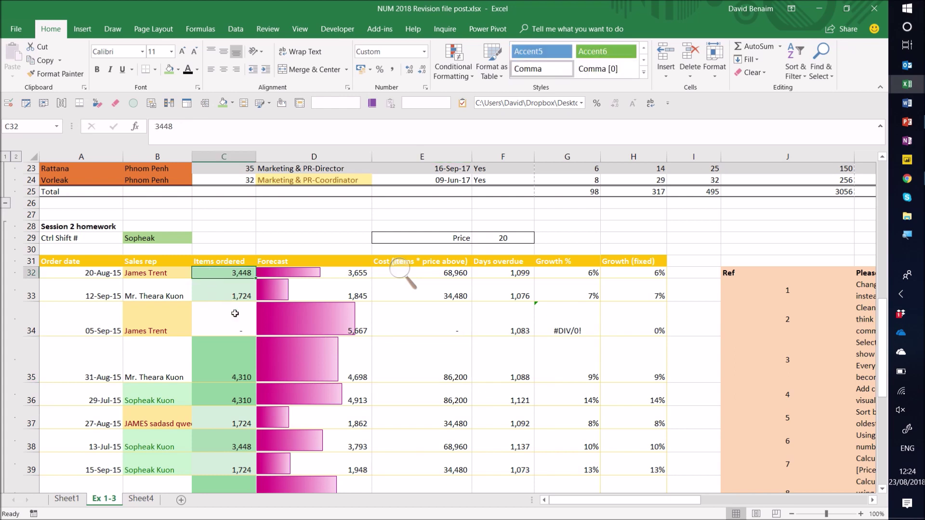
pyautogui.click(236, 314)
pyautogui.click(238, 364)
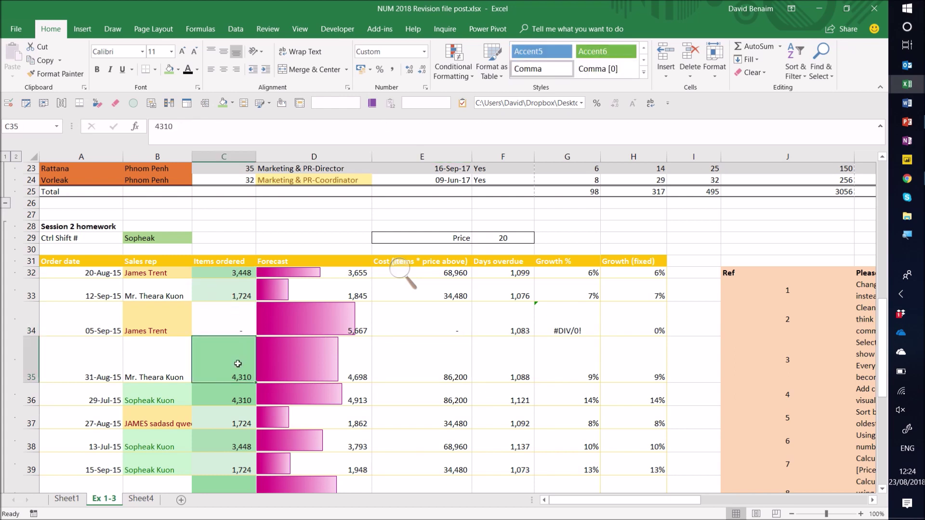
pyautogui.click(240, 315)
pyautogui.press('Down')
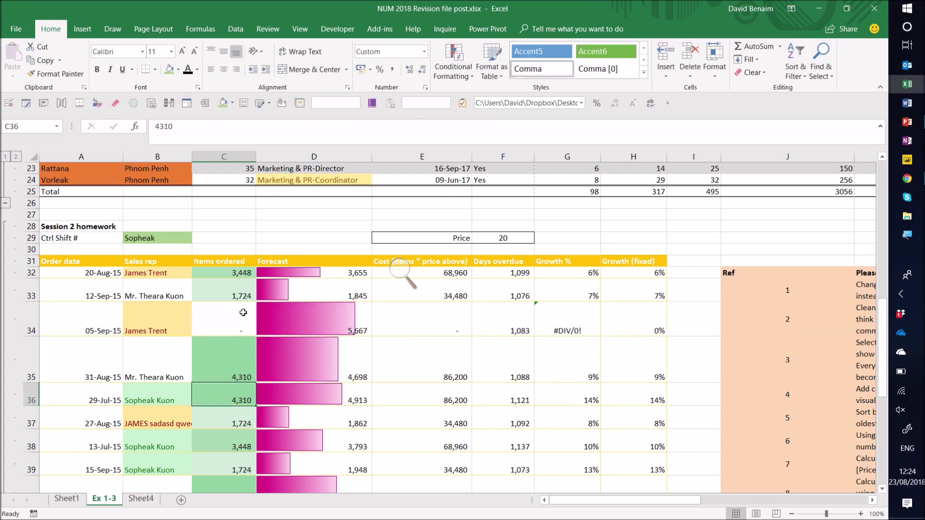
pyautogui.press('Up')
pyautogui.click(246, 397)
pyautogui.scroll(-7, 234, 412)
pyautogui.scroll(-2, 235, 414)
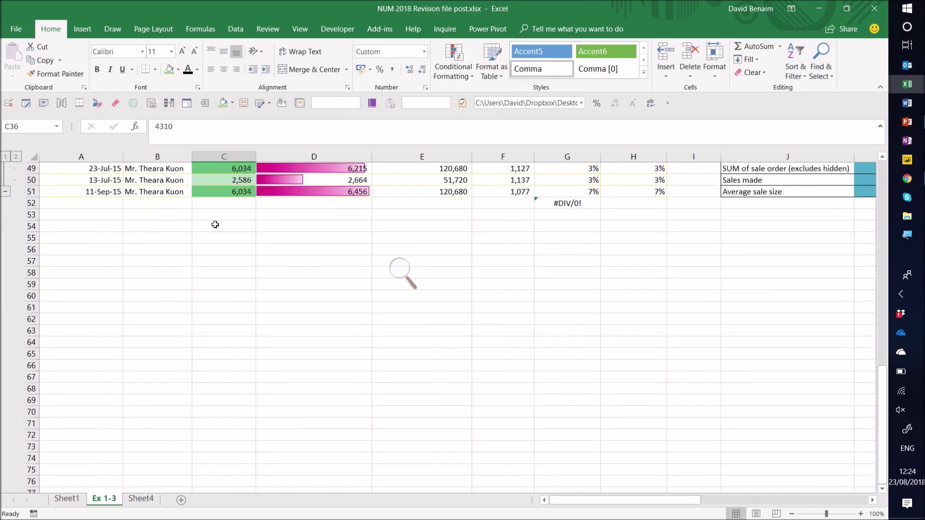
# Enter =SUM(C32:C51) in C52 to total Items ordered, giving 56,892.
pyautogui.click(232, 207)
pyautogui.scroll(5, 234, 212)
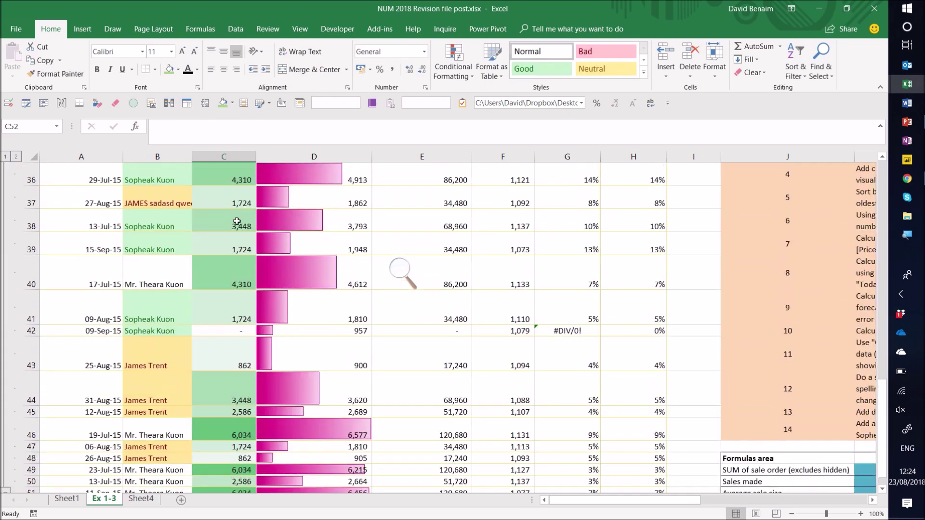
pyautogui.scroll(-5, 237, 223)
pyautogui.write('=sum(')
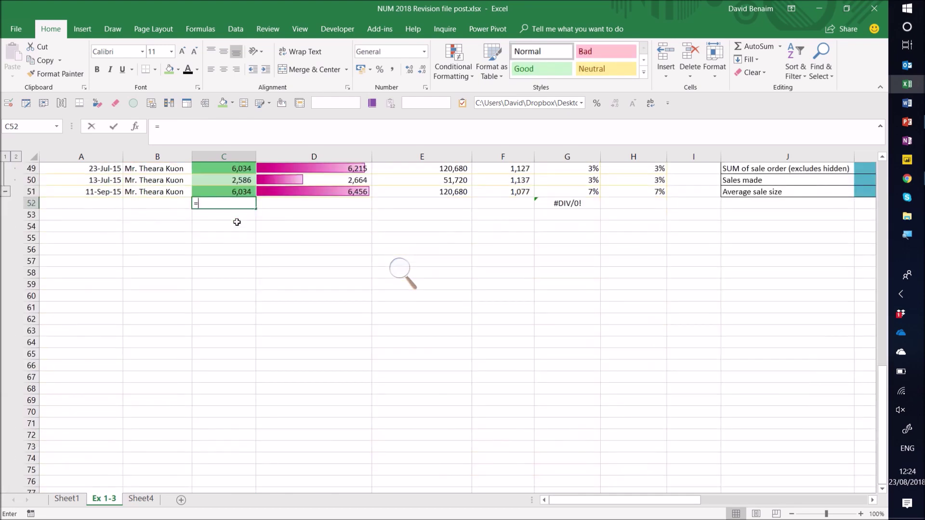
pyautogui.press('Up')
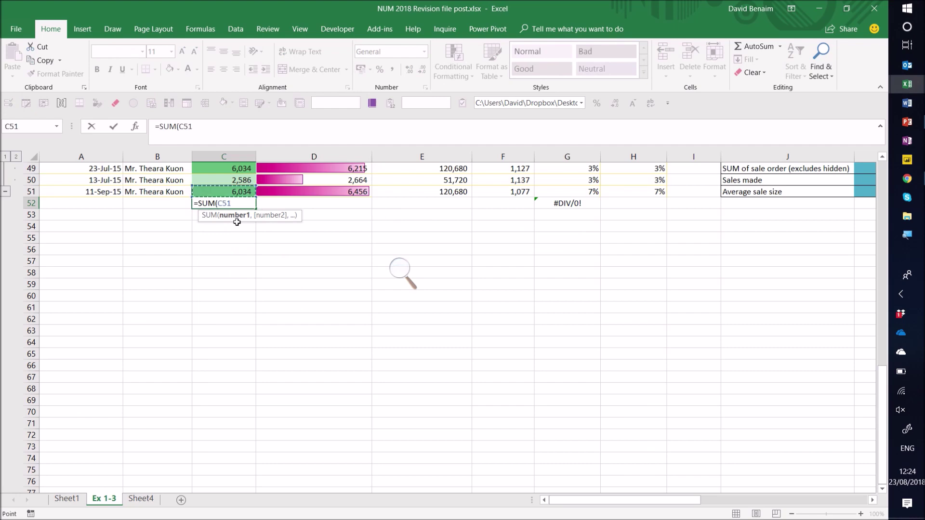
pyautogui.hotkey('ctrl', 'shift', 'Up')
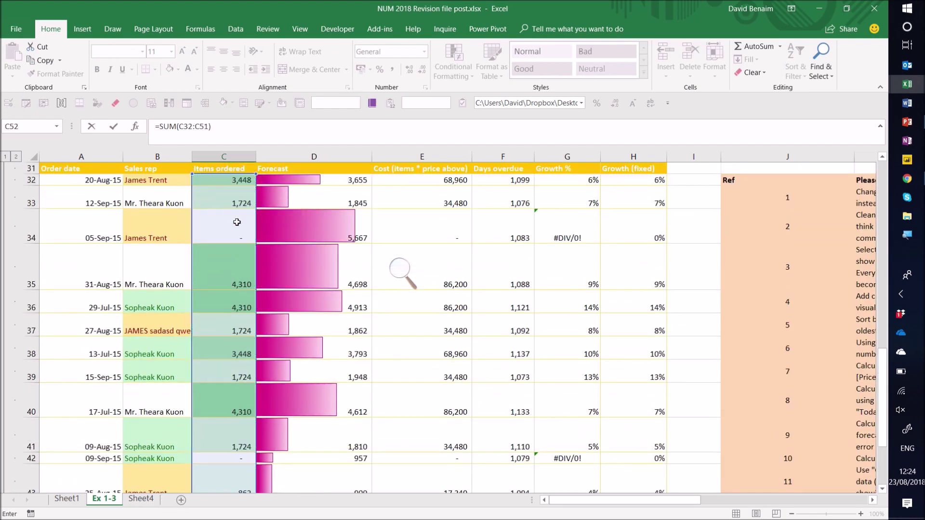
pyautogui.press('Return')
pyautogui.press('Up')
pyautogui.press('Right')
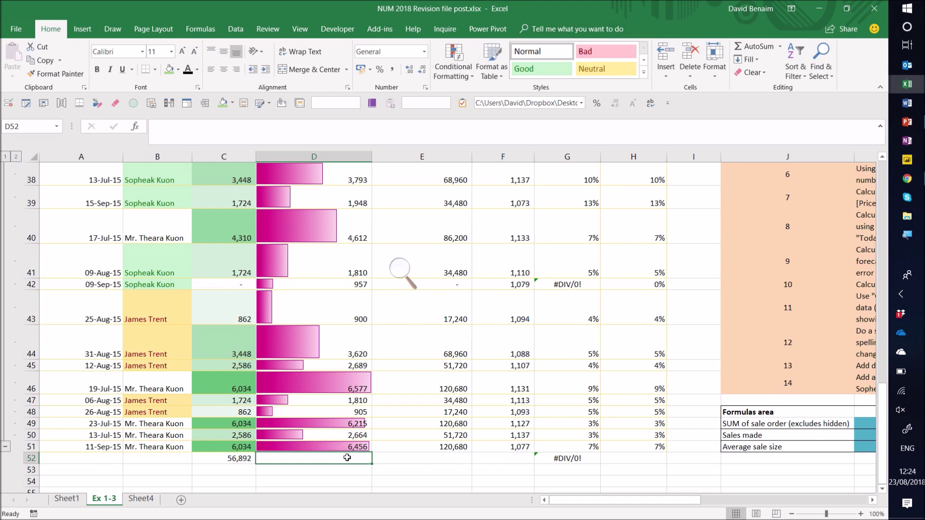
# AutoSum Forecast in D52 and Cost in E52, giving 67,597 and 1,137,840.
pyautogui.click(757, 47)
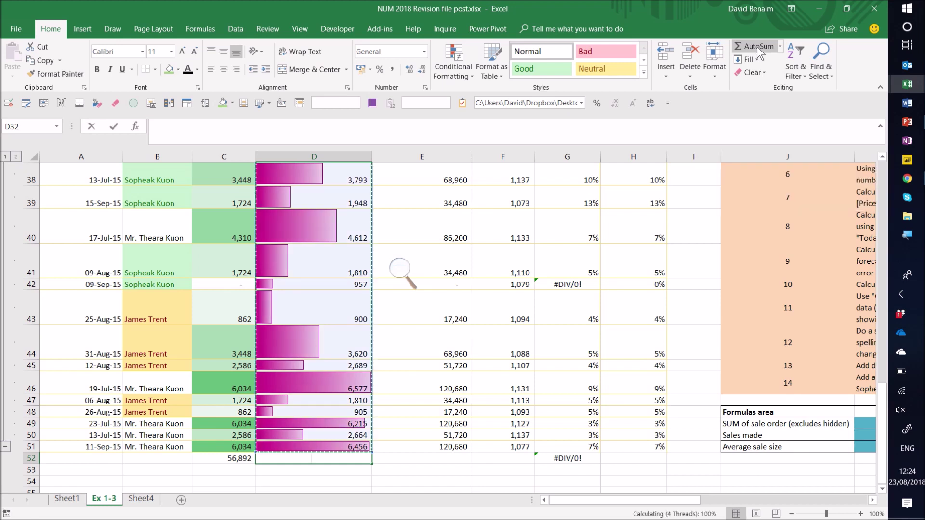
pyautogui.click(756, 47)
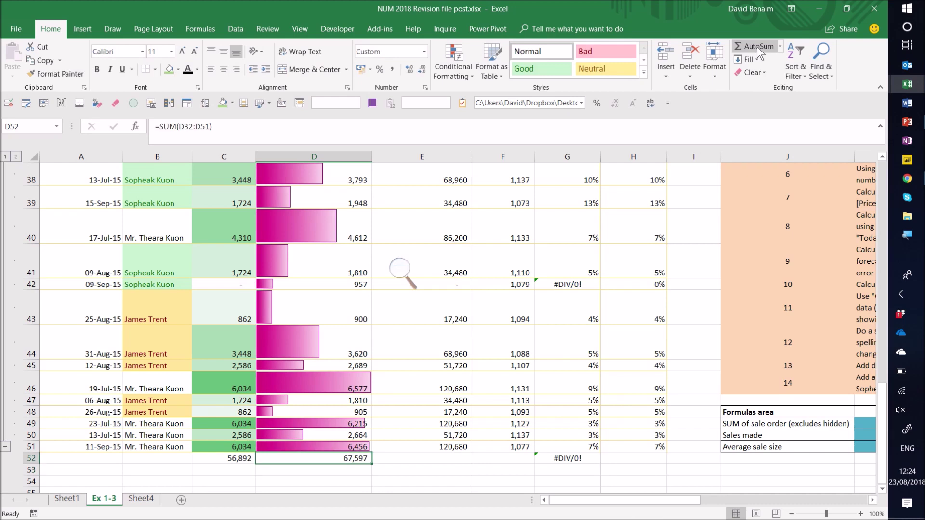
pyautogui.press('Right')
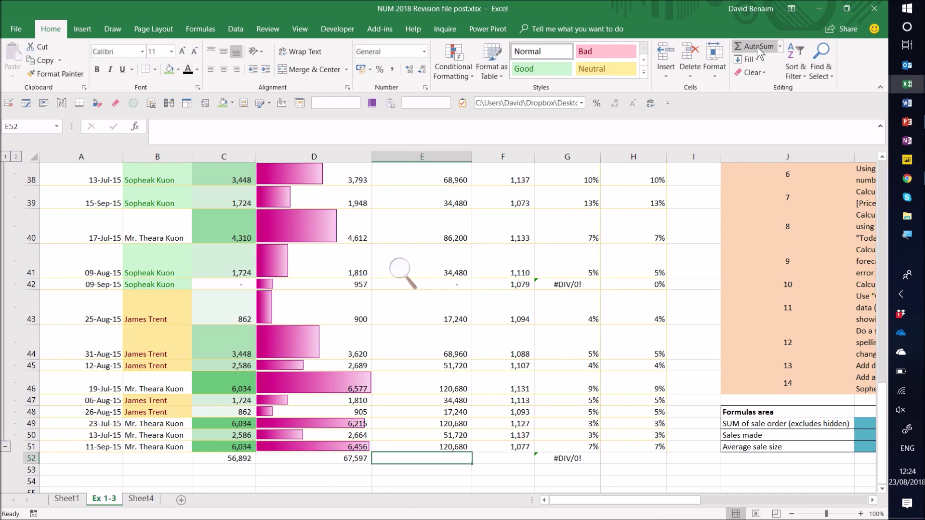
pyautogui.click(756, 48)
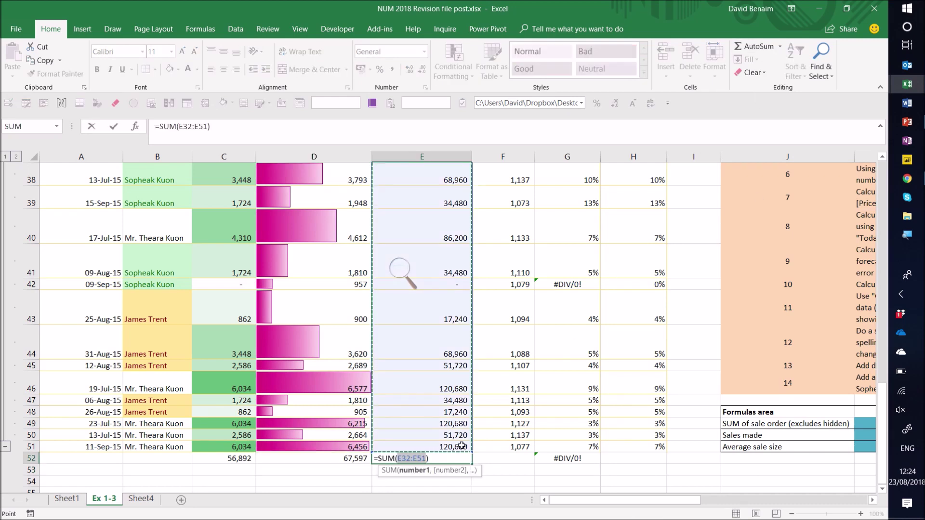
pyautogui.scroll(4, 410, 388)
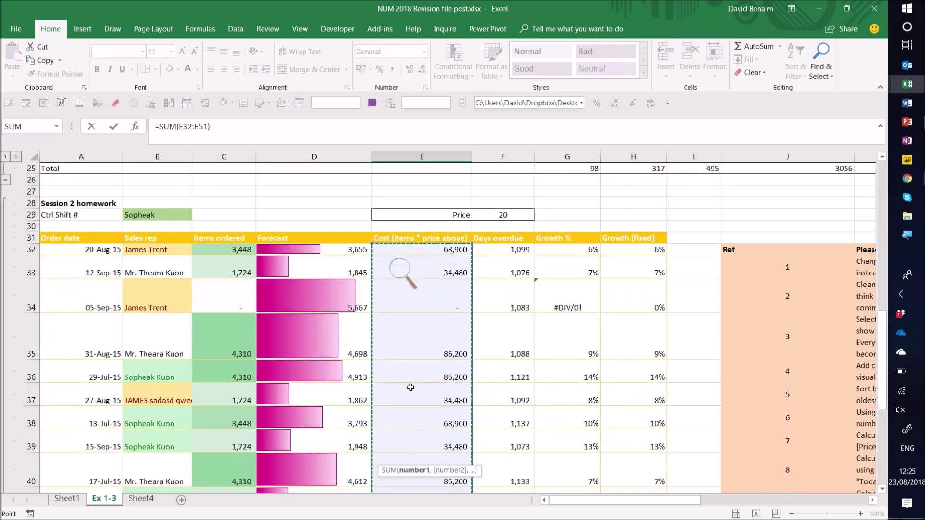
pyautogui.scroll(-4, 410, 388)
pyautogui.press('Return')
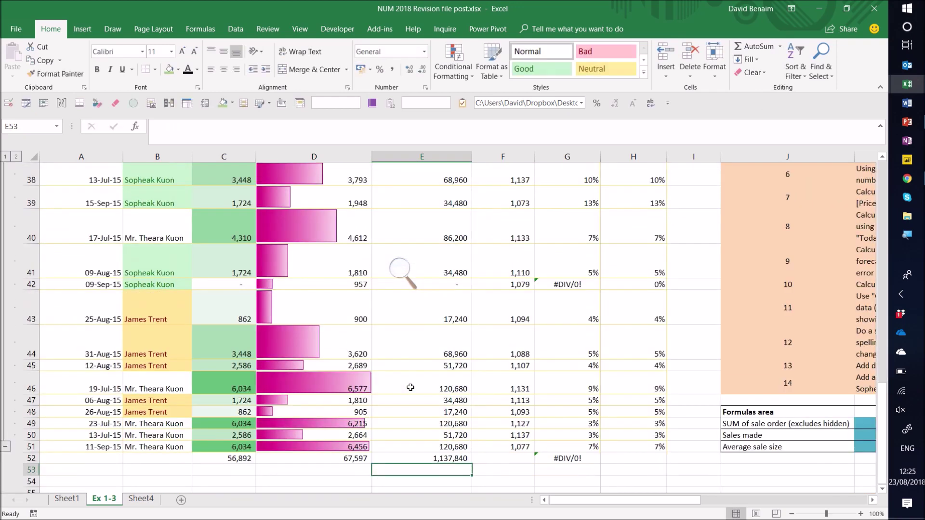
# Start an Alt+= sum of the Growth % column in G52.
pyautogui.press('Up')
pyautogui.press('Right')
pyautogui.press('Right')
pyautogui.hotkey('alt', '=')
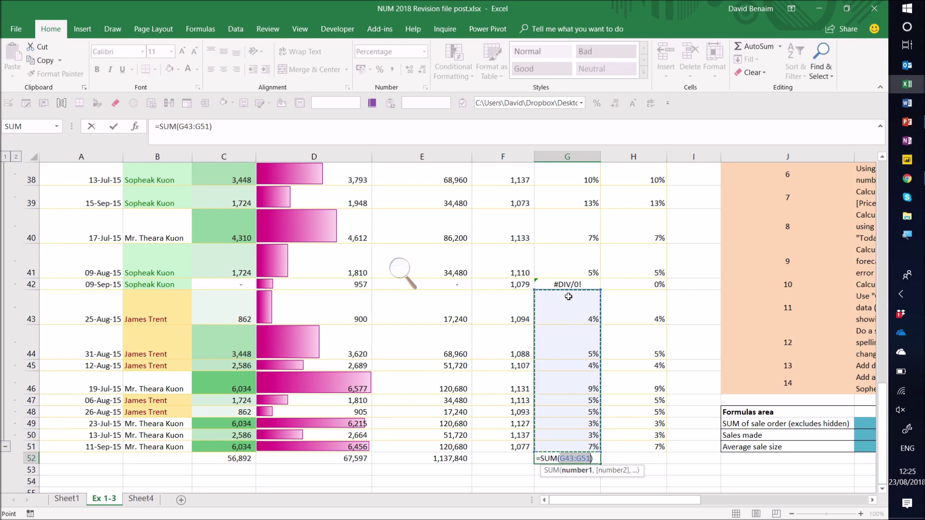
# Commit the Growth % sum, clear costs E46:E48, and re-sum the Cost column in E52.
pyautogui.press('Return')
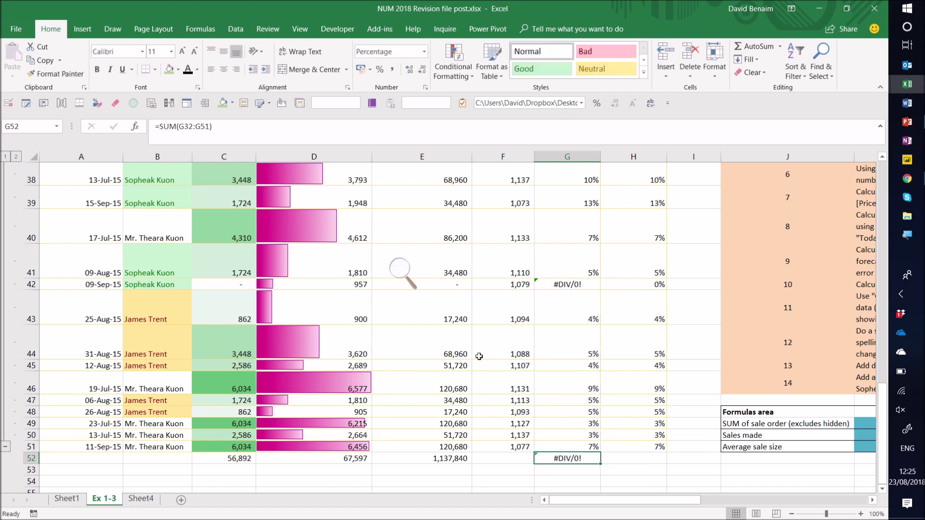
pyautogui.moveTo(453, 408); pyautogui.dragTo(449, 382)
pyautogui.press('Delete')
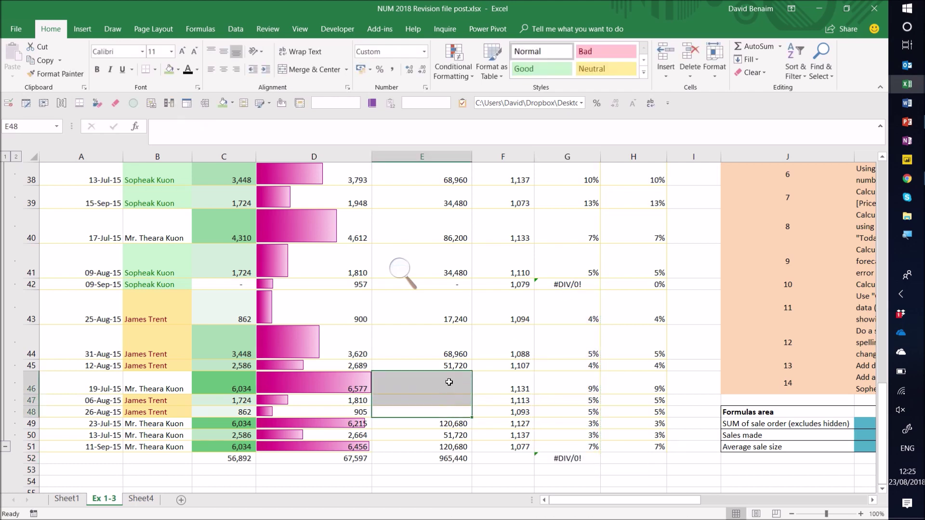
pyautogui.press('Down')
pyautogui.press('Down')
pyautogui.press('Down')
pyautogui.press('Down')
pyautogui.hotkey('alt', '=')
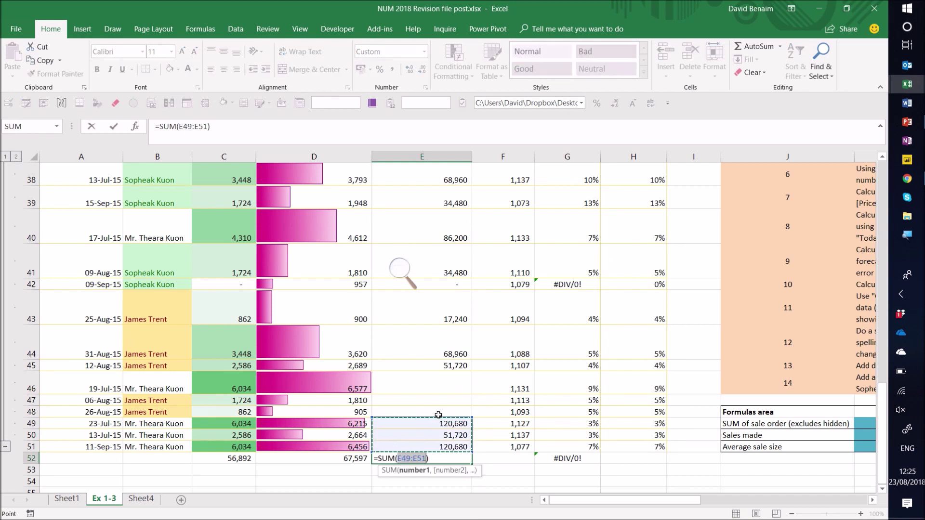
pyautogui.press('Return')
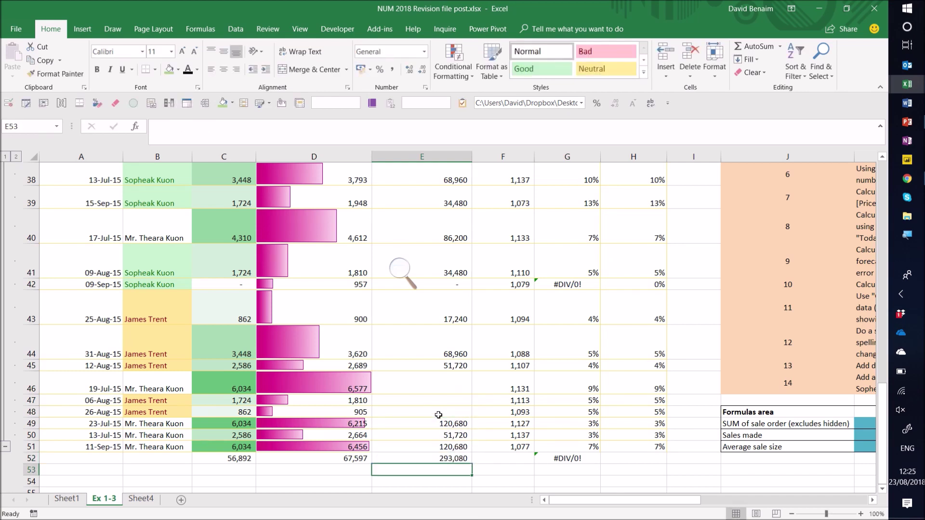
pyautogui.press('Up')
# Undo to restore costs E46:E48, then clear the #DIV/0! formula from G52.
pyautogui.hotkey('ctrl', 'z')
pyautogui.hotkey('ctrl', 'z')
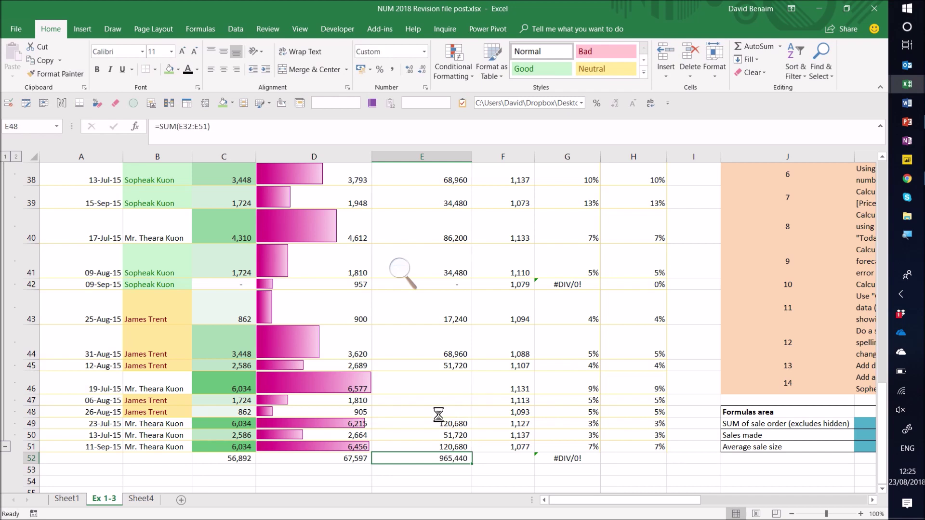
pyautogui.press('Down')
pyautogui.press('Down')
pyautogui.press('Down')
pyautogui.press('Down')
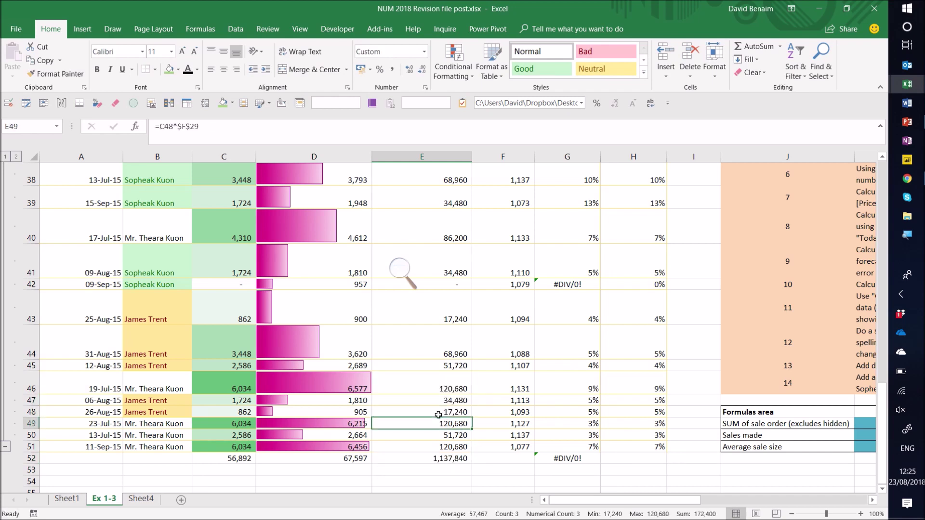
pyautogui.press('Right')
pyautogui.press('Right')
pyautogui.press('Delete')
pyautogui.write('=')
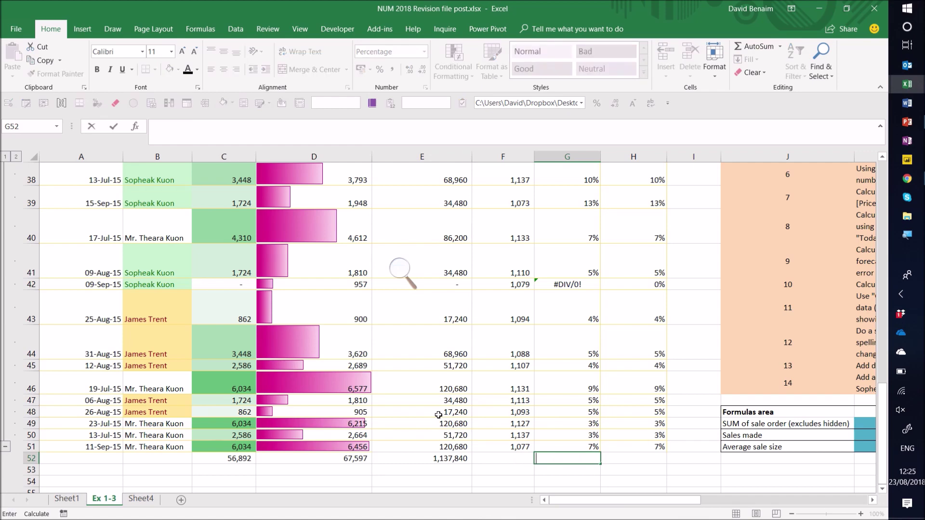
pyautogui.press('Escape')
pyautogui.scroll(4, 614, 407)
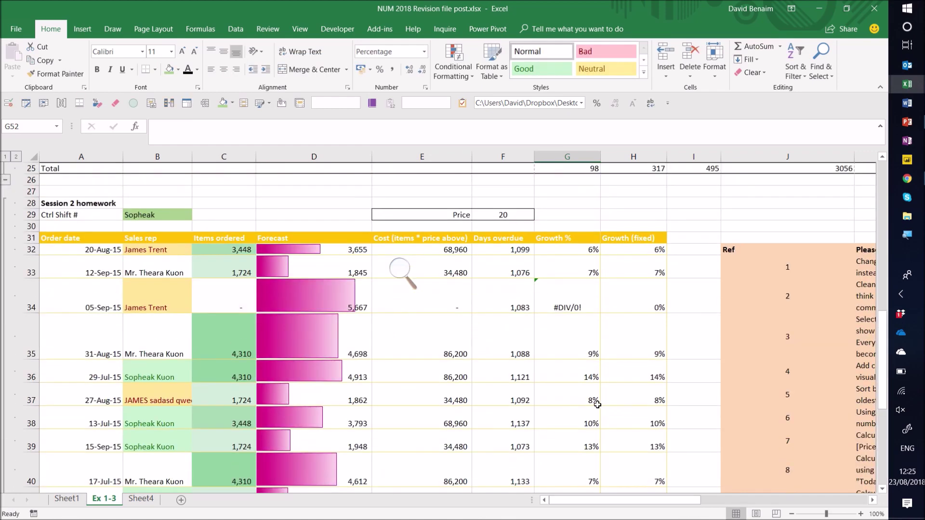
pyautogui.moveTo(809, 425); pyautogui.dragTo(731, 482)
# Scroll to the Formulas area and check the SUM of sale order, Sales made and Average sale size cells.
pyautogui.scroll(-5, 588, 298)
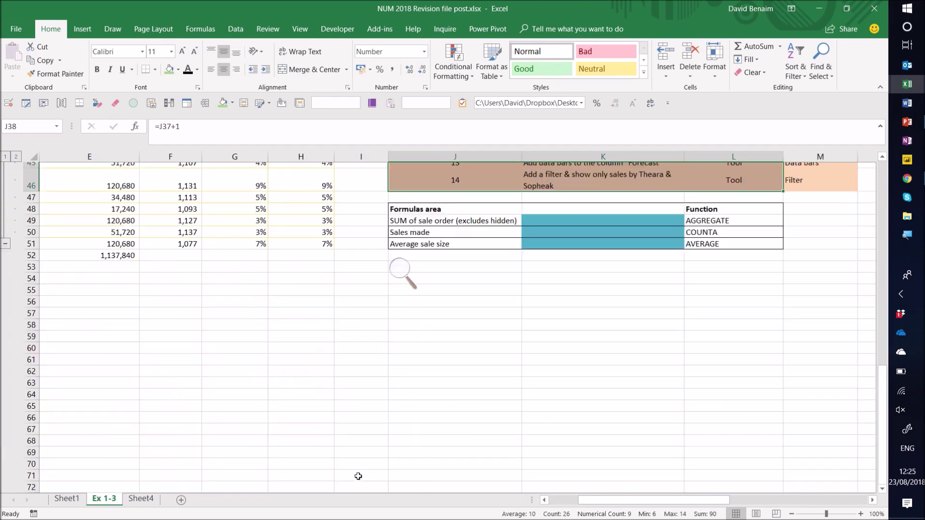
pyautogui.click(566, 178)
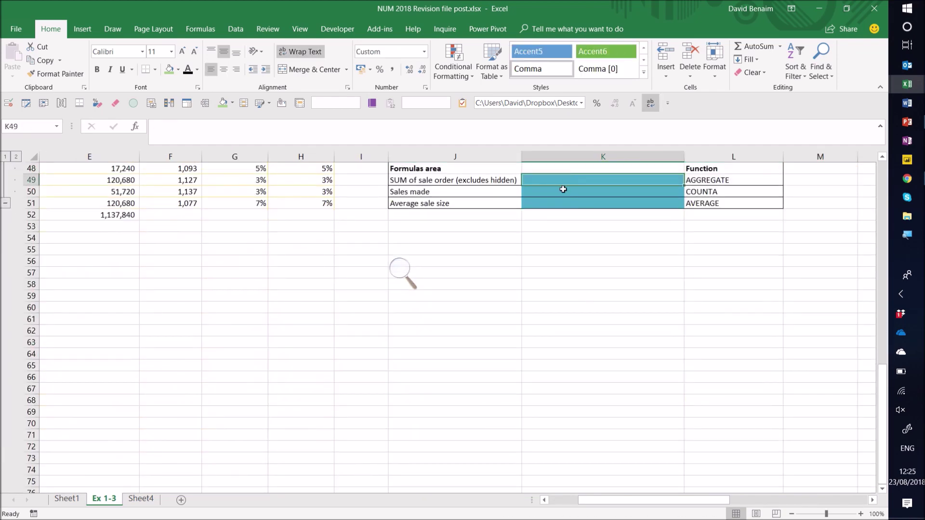
pyautogui.click(552, 192)
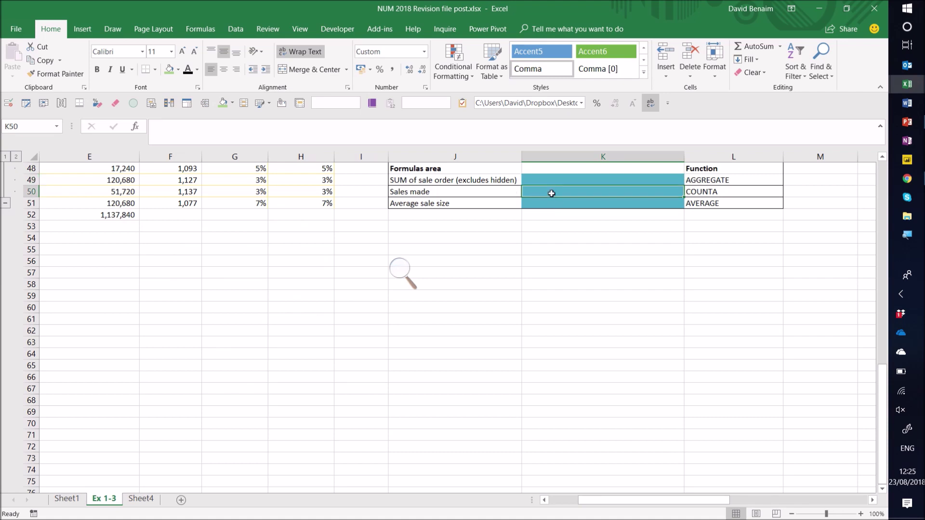
pyautogui.click(555, 202)
pyautogui.click(555, 182)
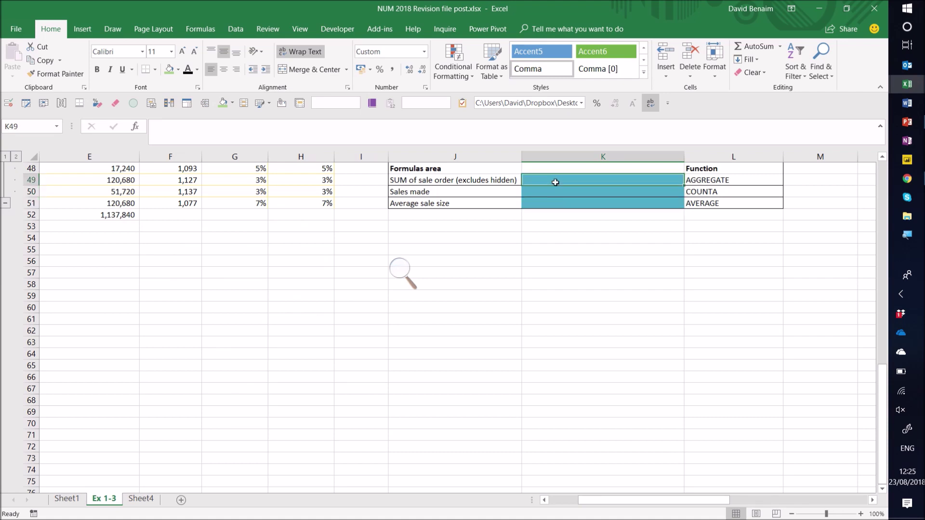
pyautogui.click(561, 191)
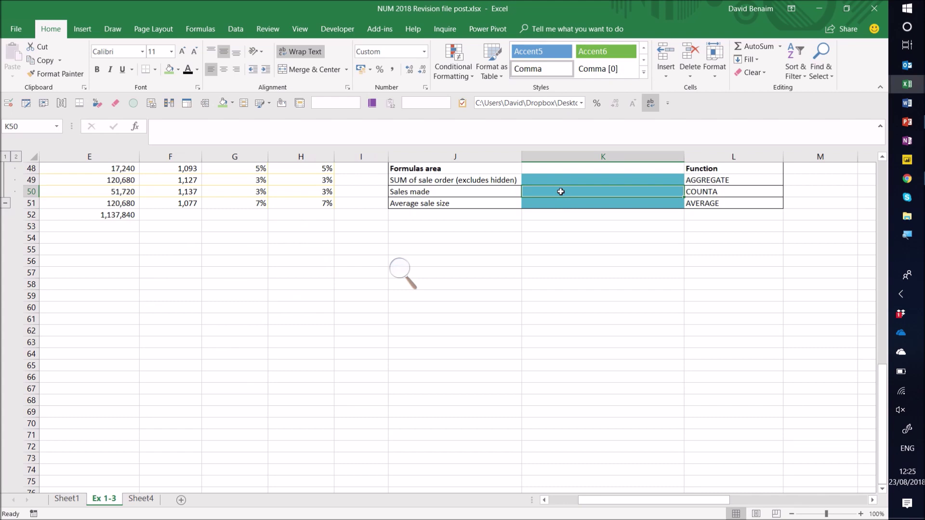
# Enter =COUNTA(C32:C51) in the Sales made cell, returning 20.
pyautogui.write('=counta')
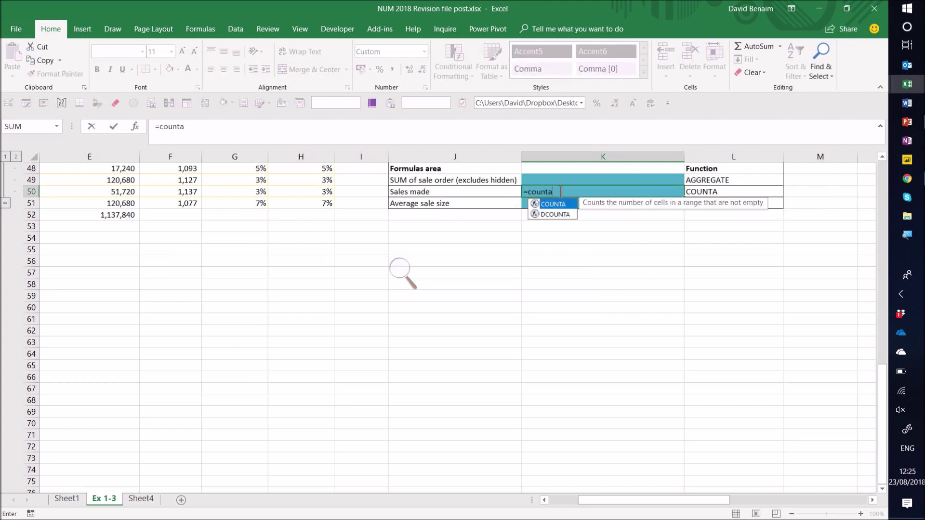
pyautogui.press('Tab')
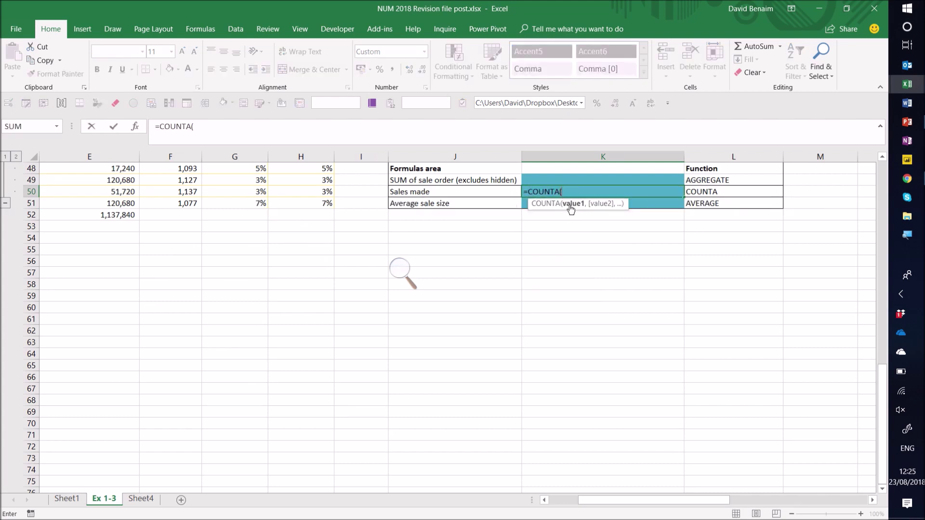
pyautogui.moveTo(625, 499); pyautogui.dragTo(530, 490)
pyautogui.scroll(9, 386, 334)
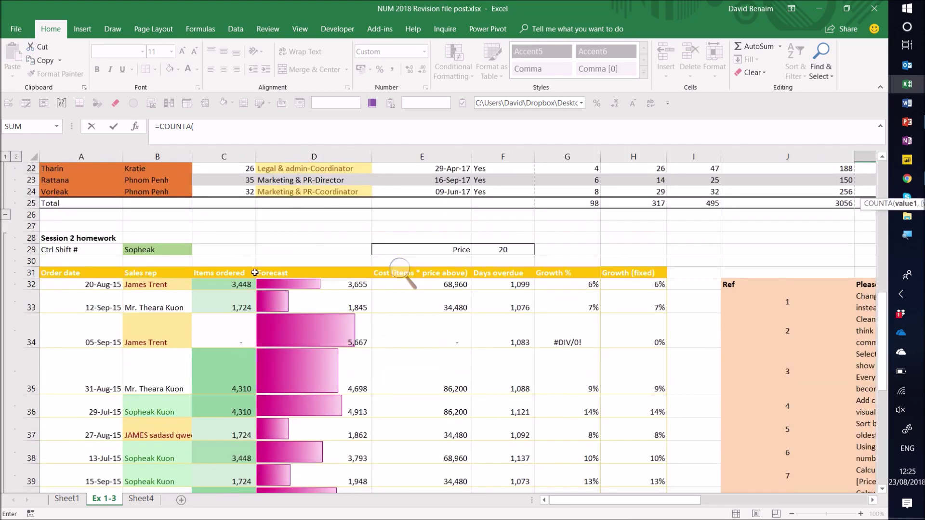
pyautogui.moveTo(245, 281); pyautogui.dragTo(227, 451)
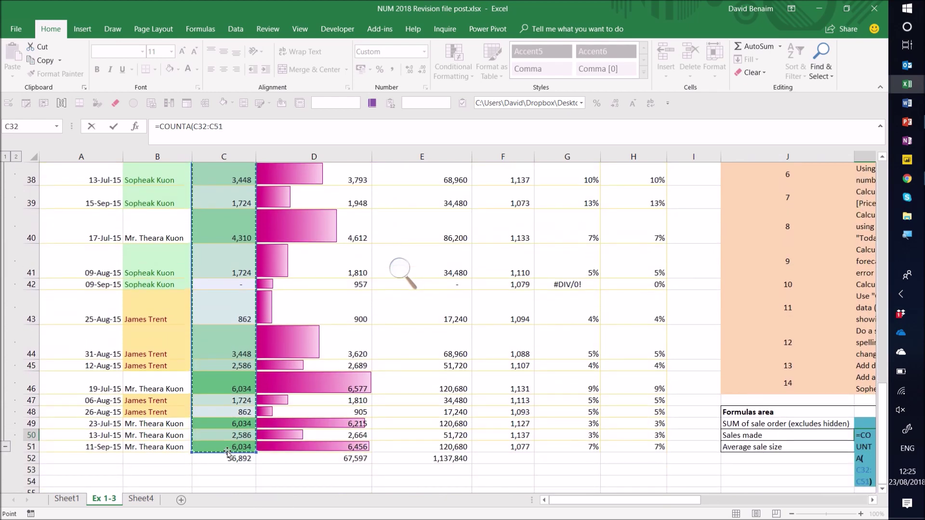
pyautogui.write(')')
pyautogui.hotkey('ctrl', 'Return')
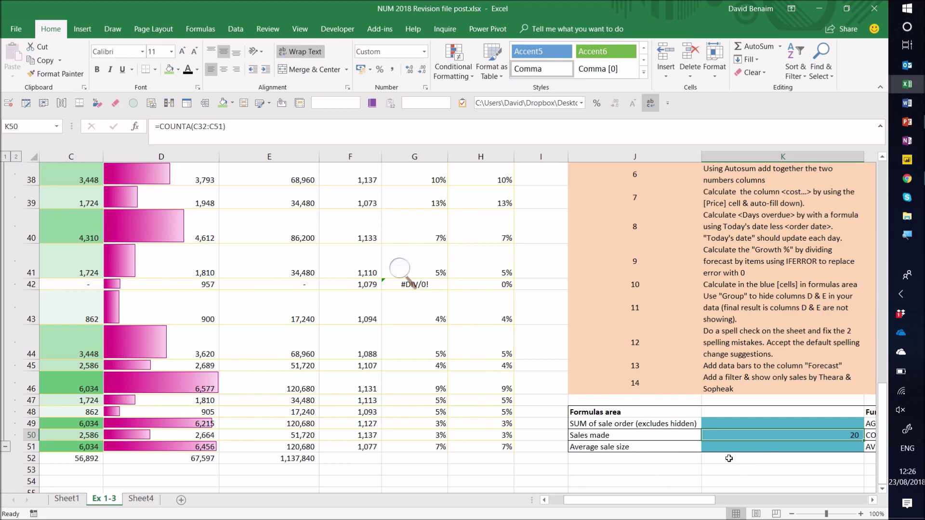
# Enter =AVERAGE(C32:C51) in the Average sale size cell K51, returning 2,845.
pyautogui.click(767, 466)
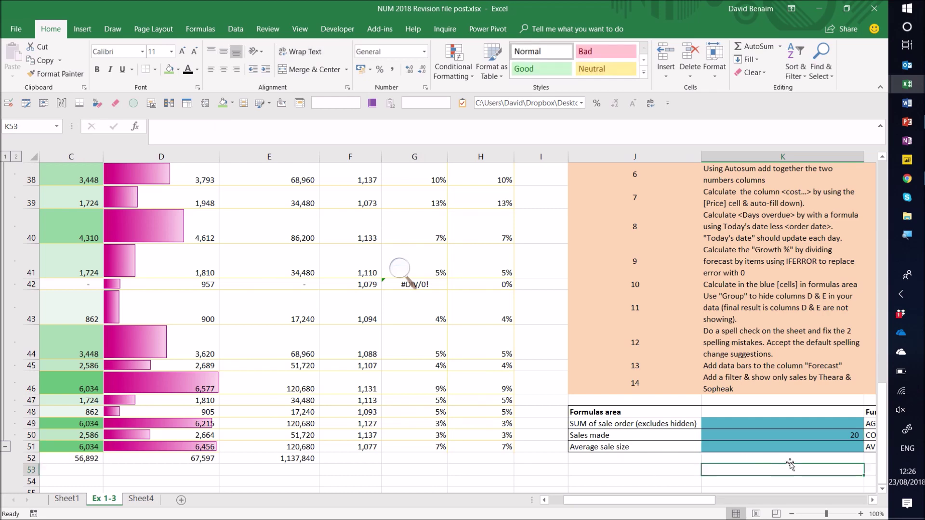
pyautogui.hscroll(2, 844, 453)
pyautogui.press('Up')
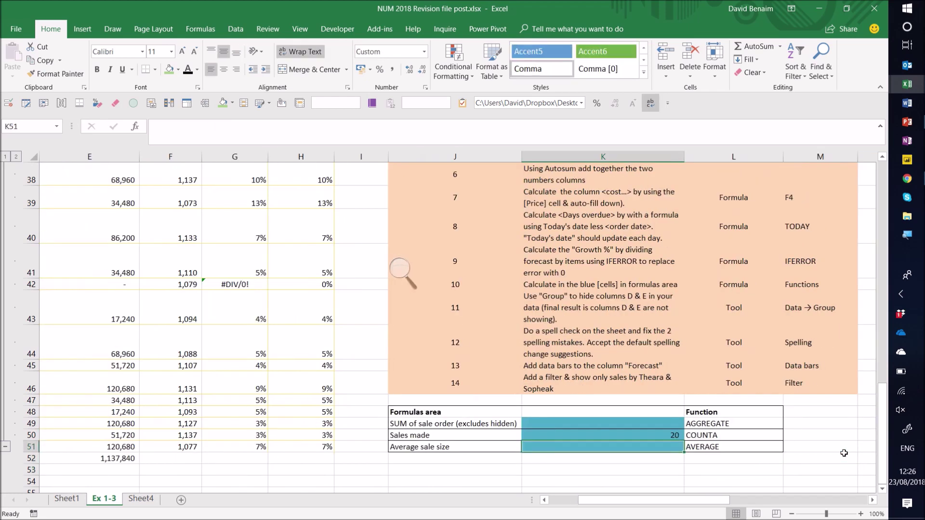
pyautogui.write('=av')
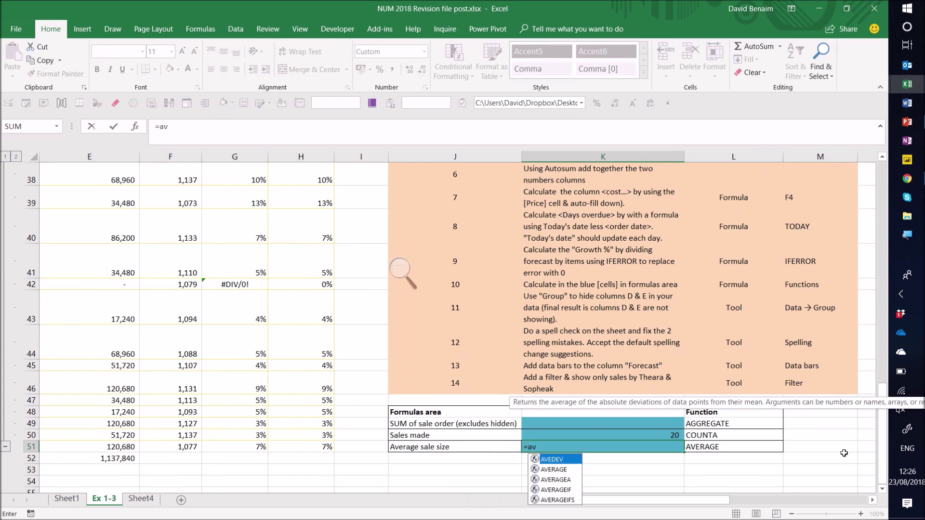
pyautogui.press('Down')
pyautogui.press('Tab')
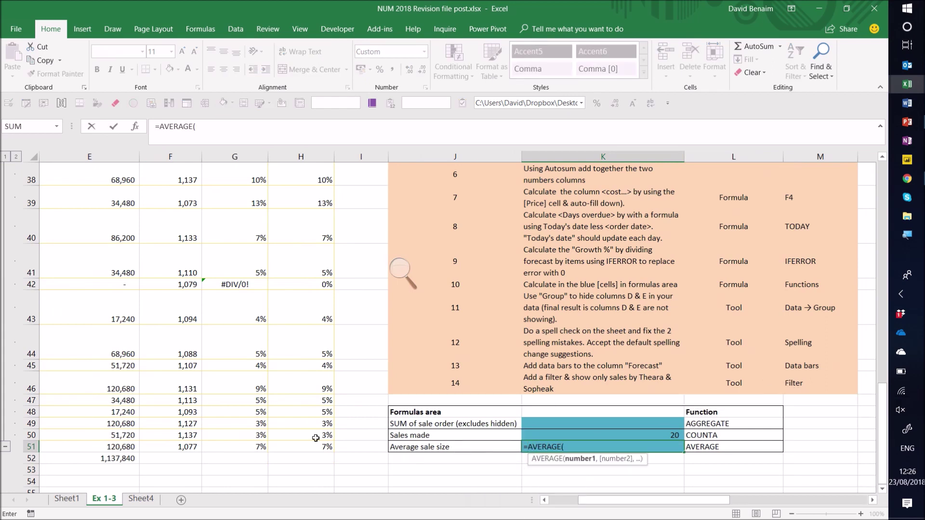
pyautogui.moveTo(120, 475); pyautogui.dragTo(235, 192)
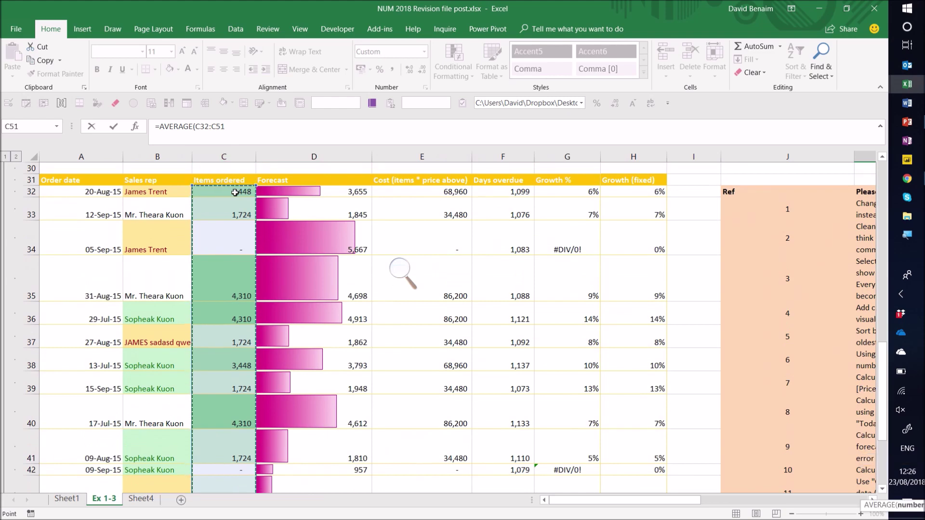
pyautogui.press('Return')
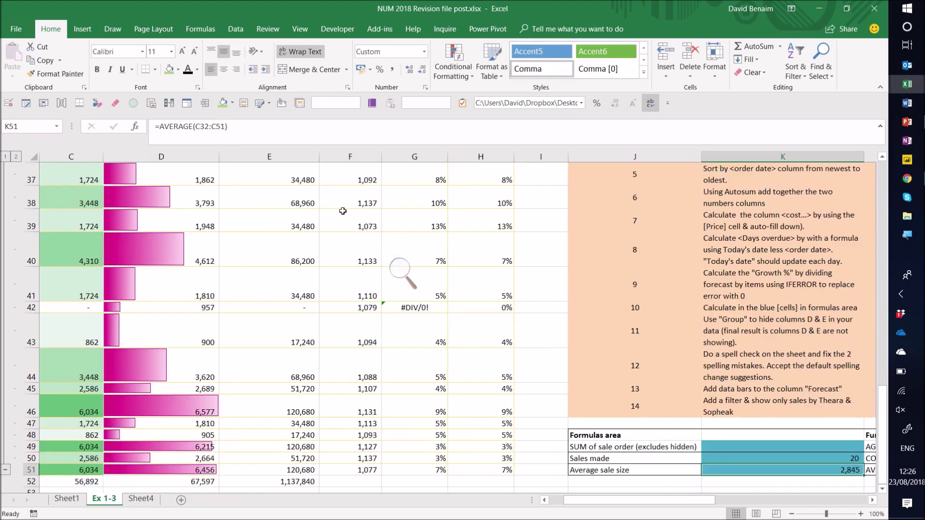
pyautogui.moveTo(307, 402); pyautogui.dragTo(145, 330)
# Enter =K51*K50 in K53 with comma format and compare it to the 56,892 total in C52.
pyautogui.click(790, 227)
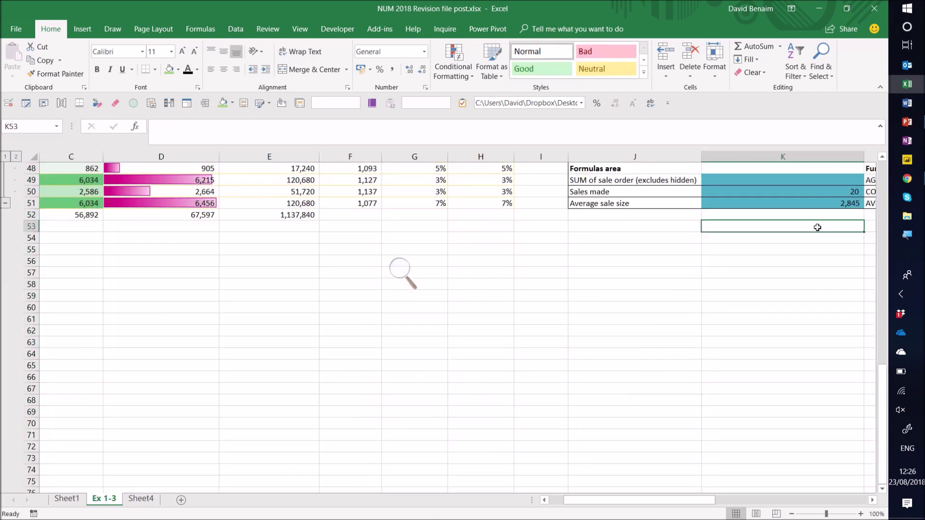
pyautogui.write('=')
pyautogui.press('Up')
pyautogui.press('Up')
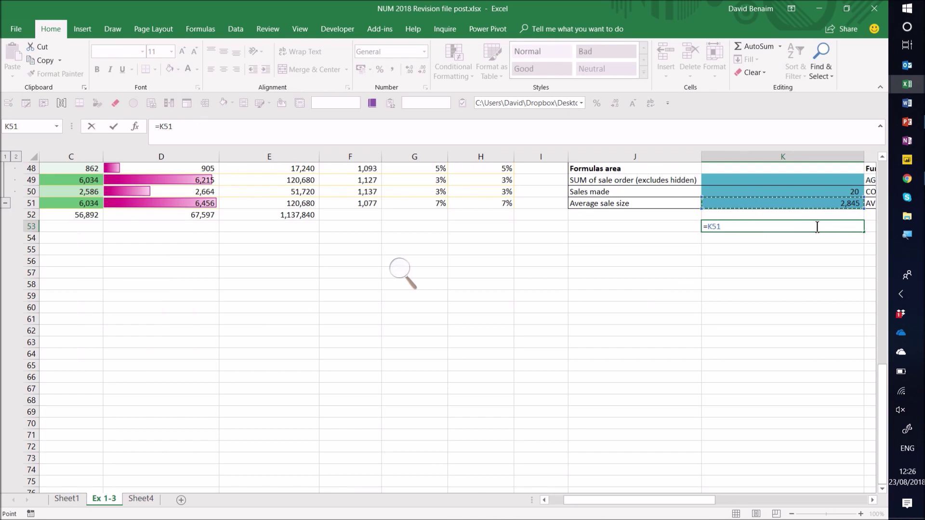
pyautogui.write('*')
pyautogui.press('Up')
pyautogui.press('Up')
pyautogui.press('Up')
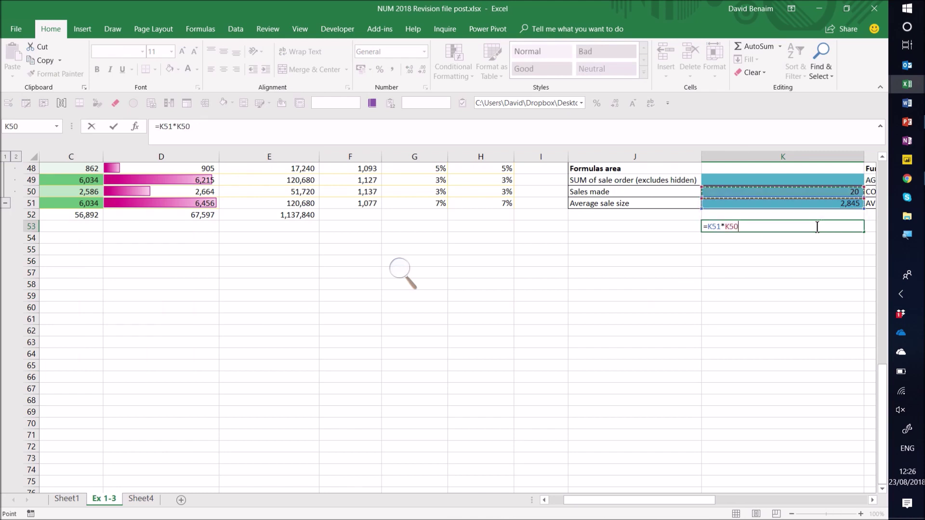
pyautogui.hotkey('ctrl', 'Return')
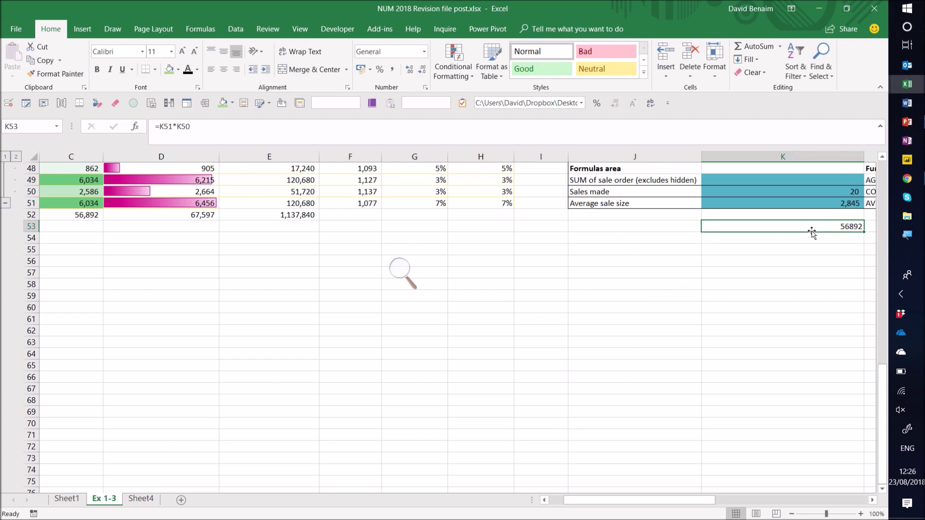
pyautogui.hotkey('ctrl', 'shift', '1')
pyautogui.keyDown('ctrl'); pyautogui.click(80, 215); pyautogui.keyUp('ctrl')
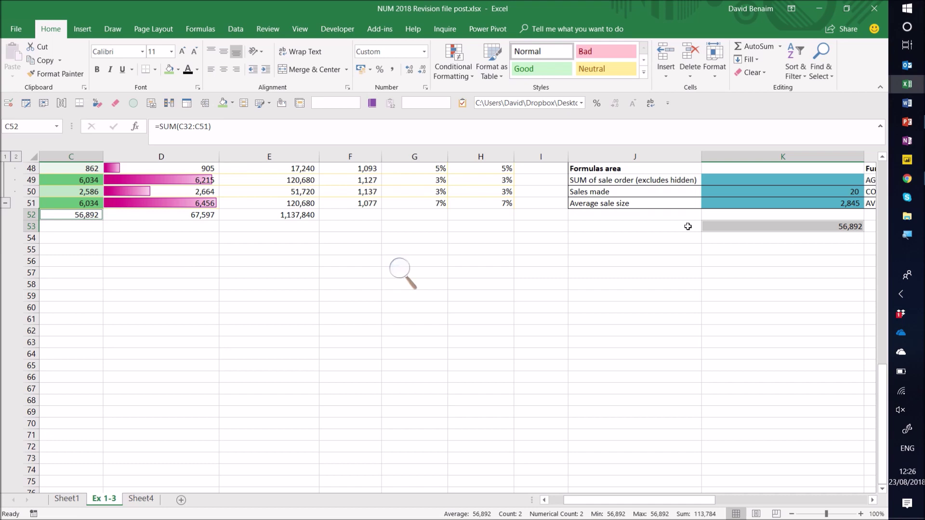
# Delete the K53 check formula.
pyautogui.click(712, 226)
pyautogui.press('Delete')
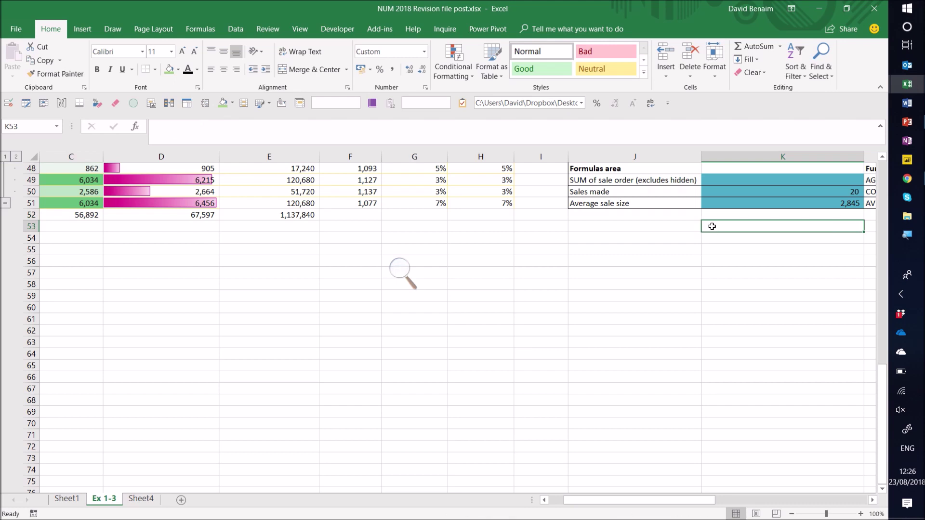
pyautogui.press('Up')
pyautogui.press('Up')
pyautogui.press('Up')
pyautogui.press('Up')
# Start =AGGREGATE( in K49 and choose function number 9 - SUM.
pyautogui.hscroll(2, 712, 226)
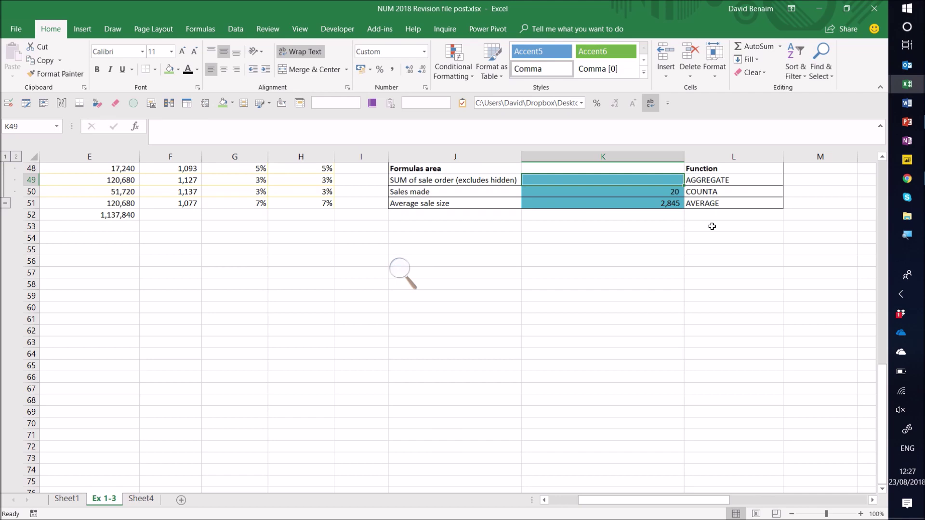
pyautogui.write('=ag')
pyautogui.press('Tab')
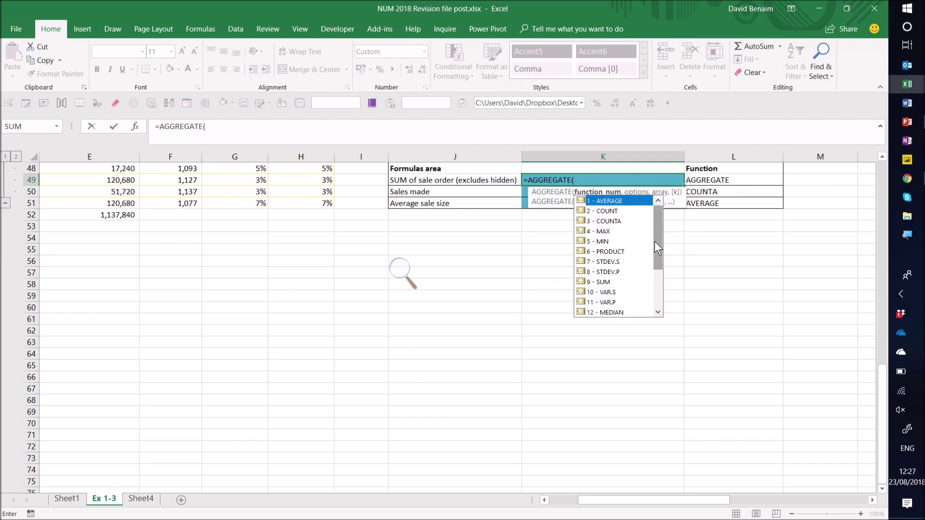
pyautogui.click(626, 283)
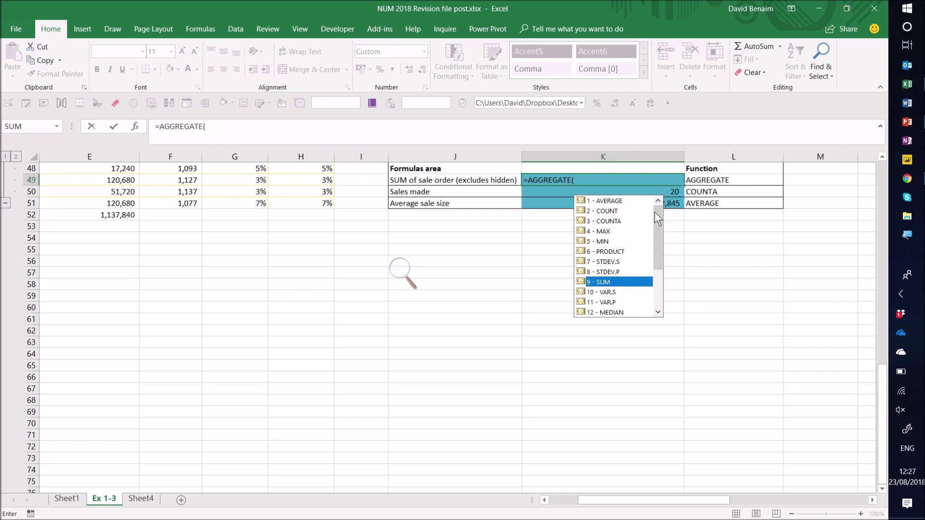
pyautogui.press('Tab')
pyautogui.write(',')
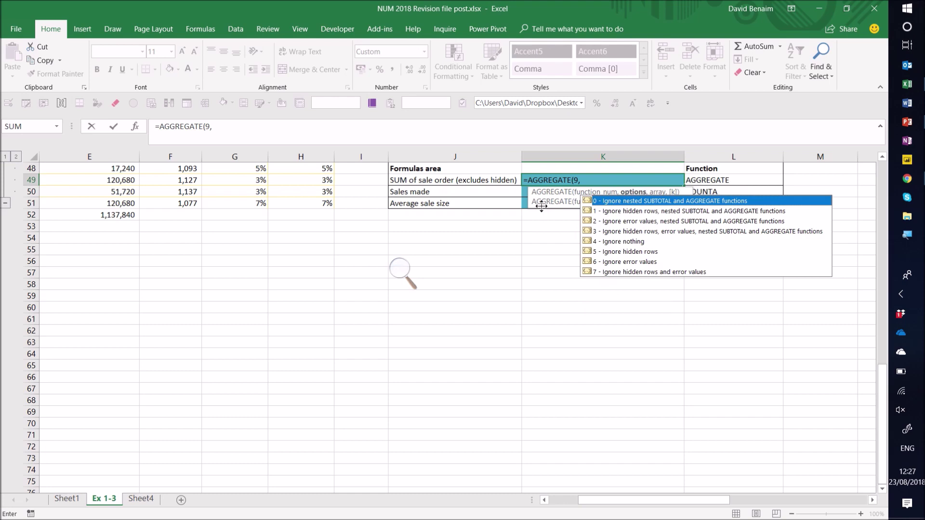
# Add option 3 to ignore hidden rows, error values and nested subtotals.
pyautogui.moveTo(542, 206); pyautogui.dragTo(402, 225)
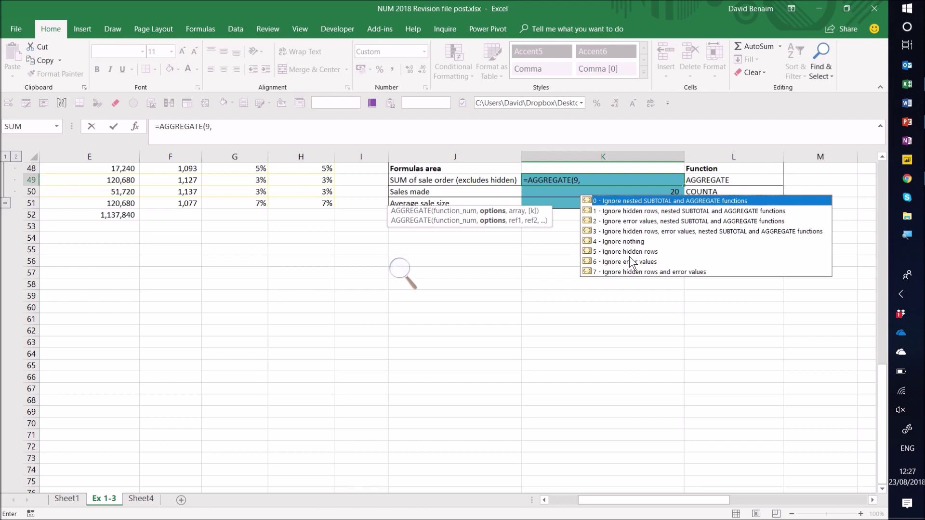
pyautogui.click(614, 251)
pyautogui.click(643, 262)
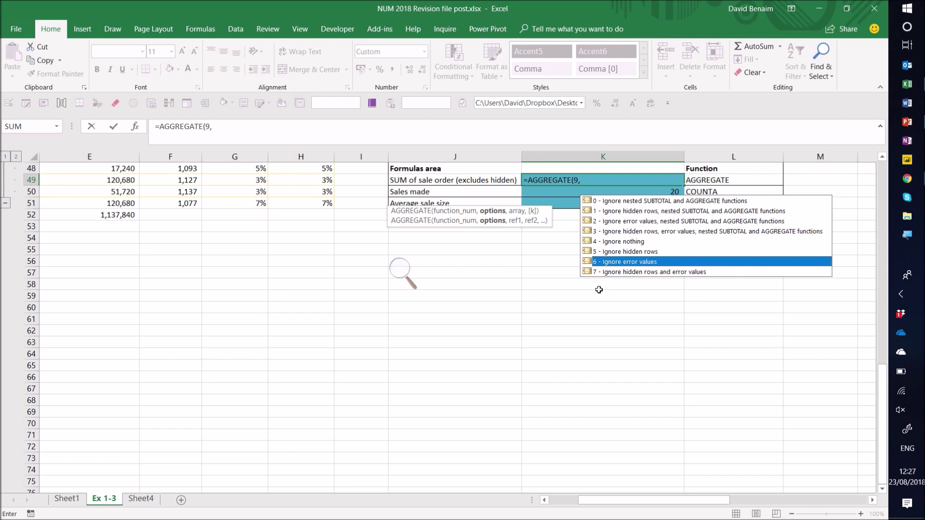
pyautogui.write('3')
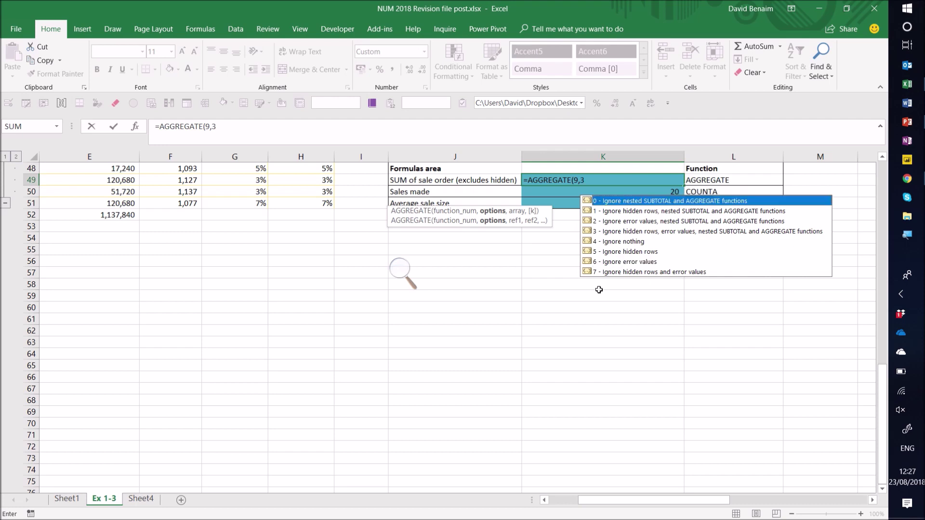
pyautogui.write(',')
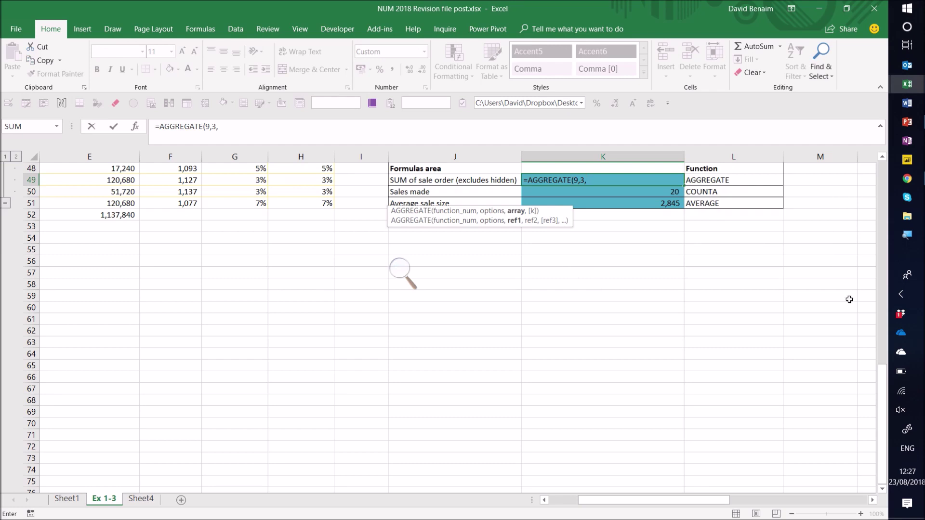
pyautogui.scroll(2, 880, 360)
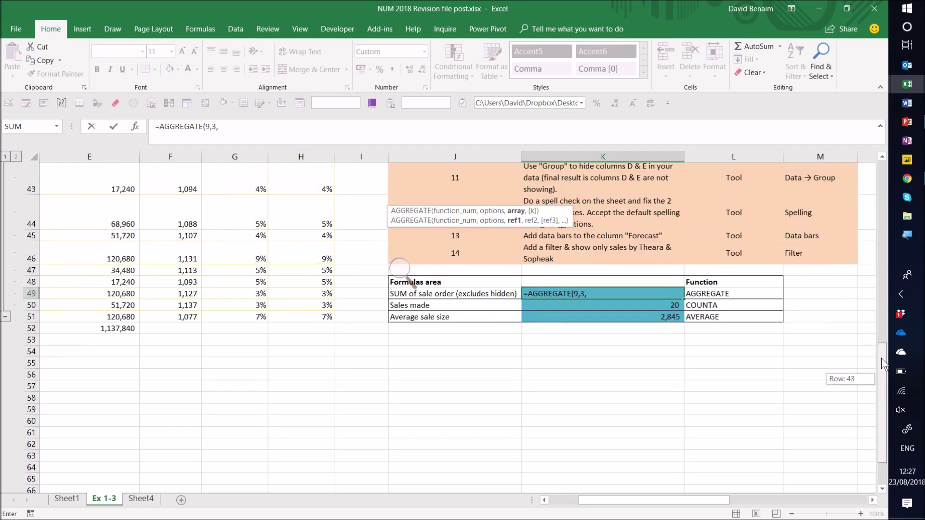
# Complete the formula as =AGGREGATE(9,3,C32:C51), returning 56,892.
pyautogui.moveTo(615, 500); pyautogui.dragTo(530, 506)
pyautogui.scroll(5, 252, 294)
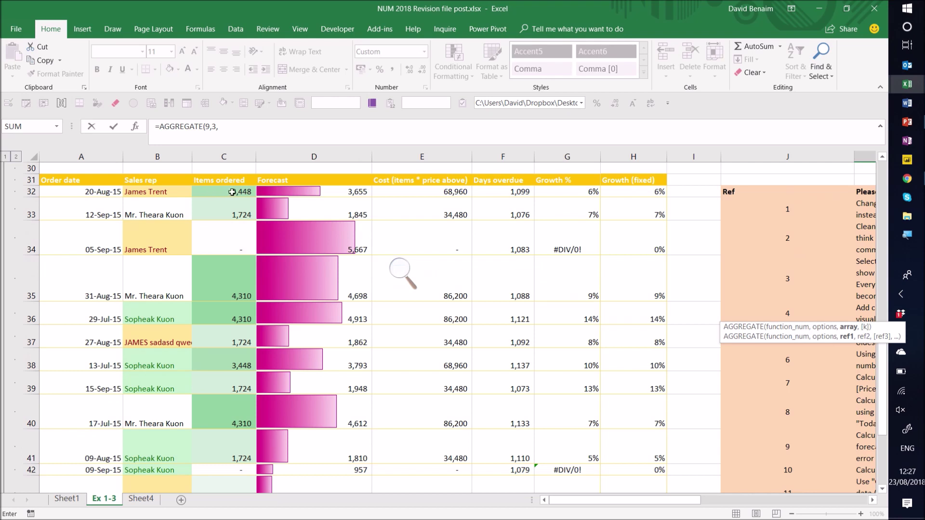
pyautogui.moveTo(305, 191); pyautogui.dragTo(310, 285)
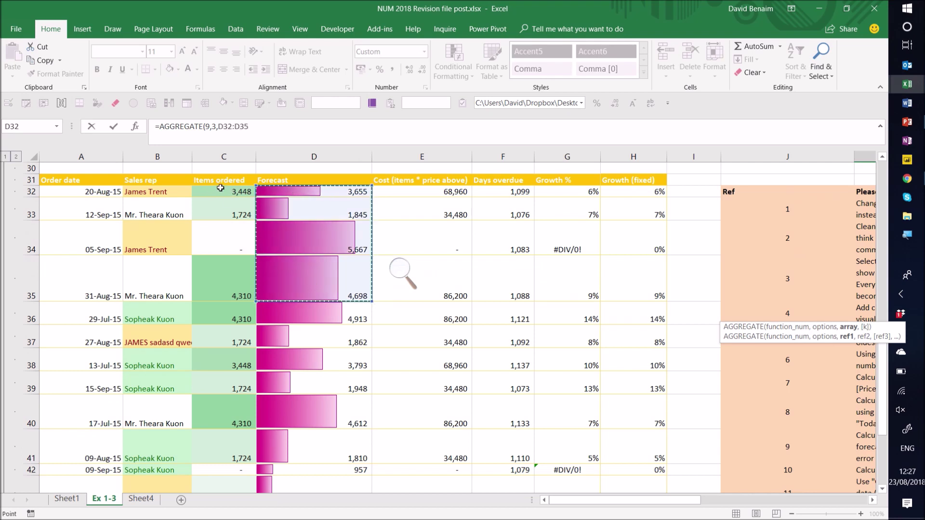
pyautogui.moveTo(220, 188); pyautogui.dragTo(242, 453)
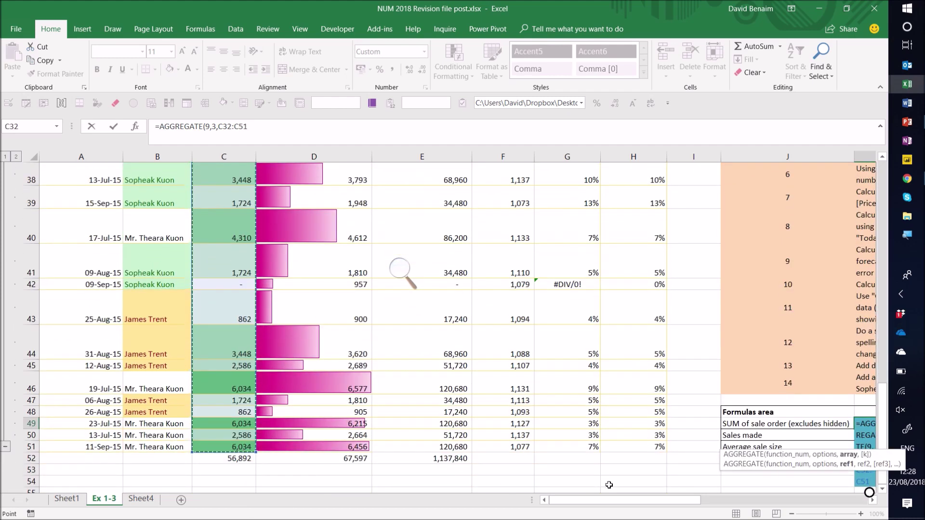
pyautogui.write(')')
pyautogui.hotkey('ctrl', 'Return')
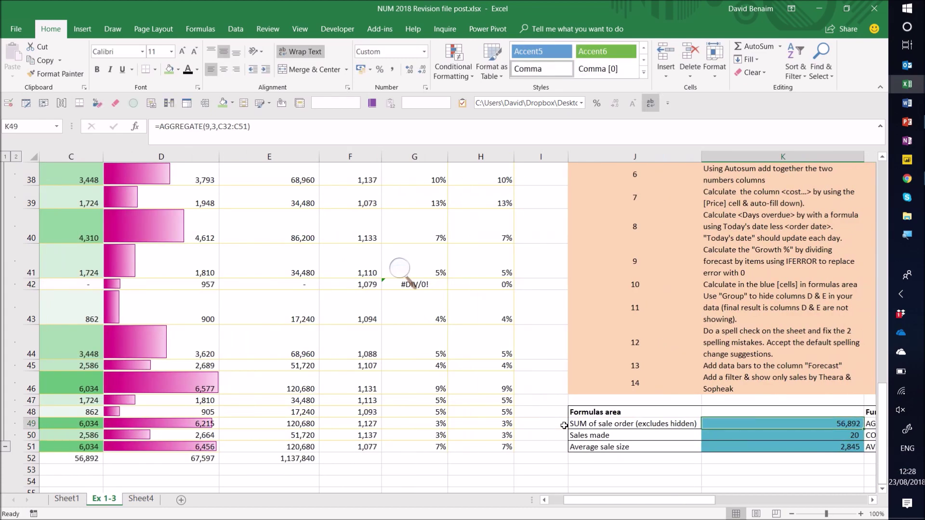
# Review the K49 AGGREGATE formula in edit mode and leave it unchanged.
pyautogui.hscroll(2, 564, 425)
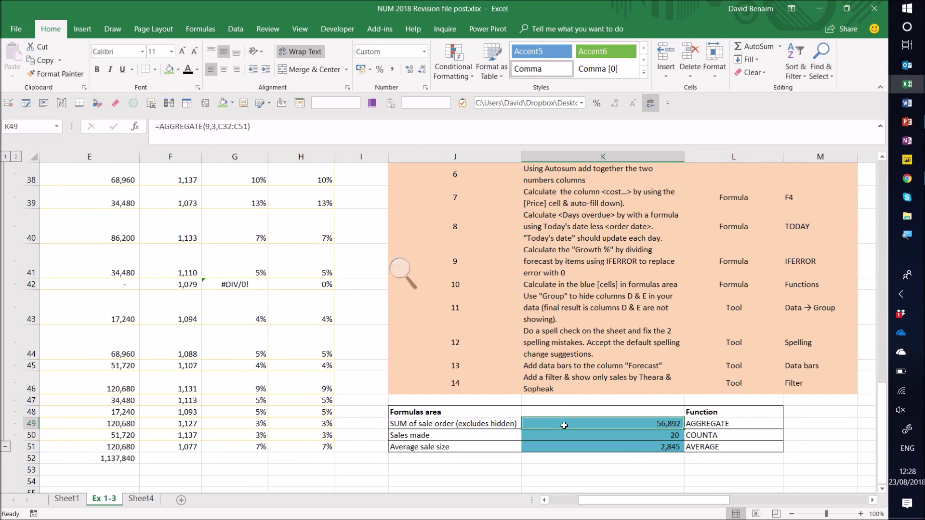
pyautogui.doubleClick(564, 425)
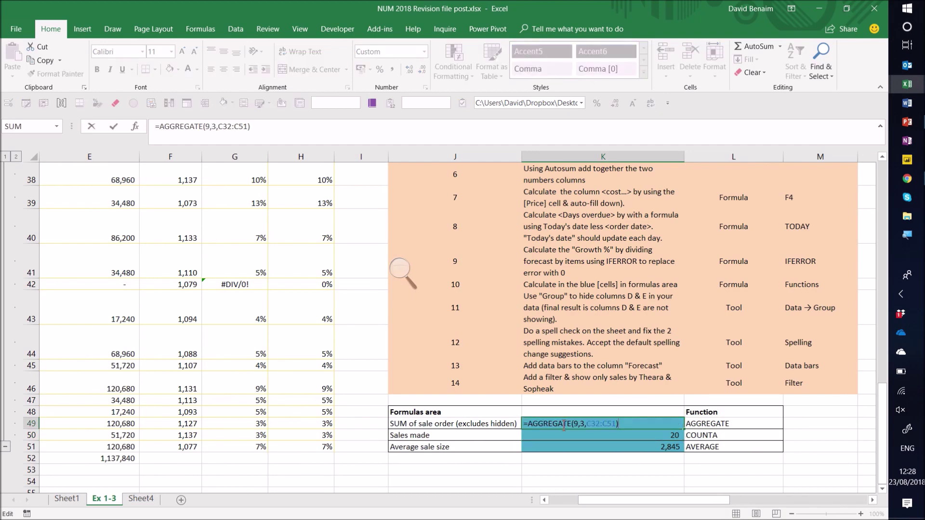
pyautogui.press('Escape')
pyautogui.write('`')
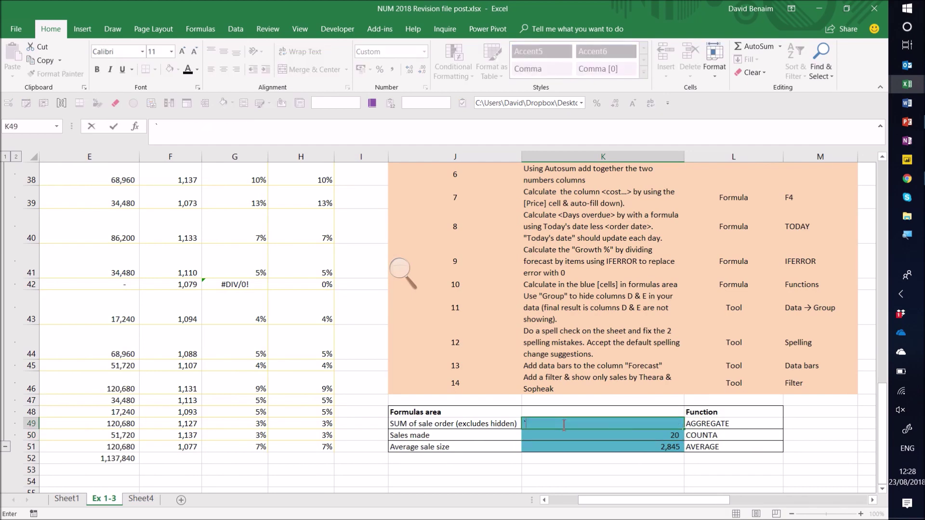
pyautogui.press('Escape')
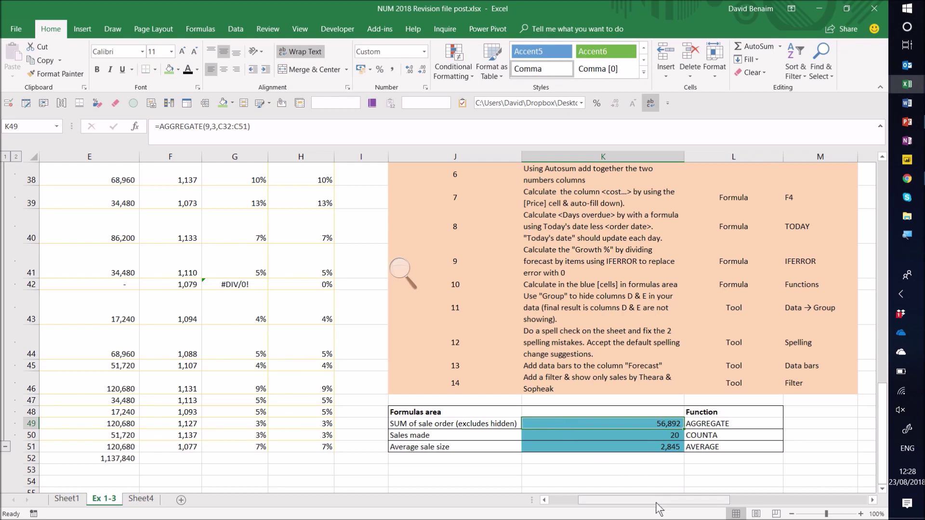
pyautogui.moveTo(655, 502)
pyautogui.mouseDown()
pyautogui.moveTo(631, 495)
pyautogui.moveTo(646, 496)
pyautogui.mouseUp()
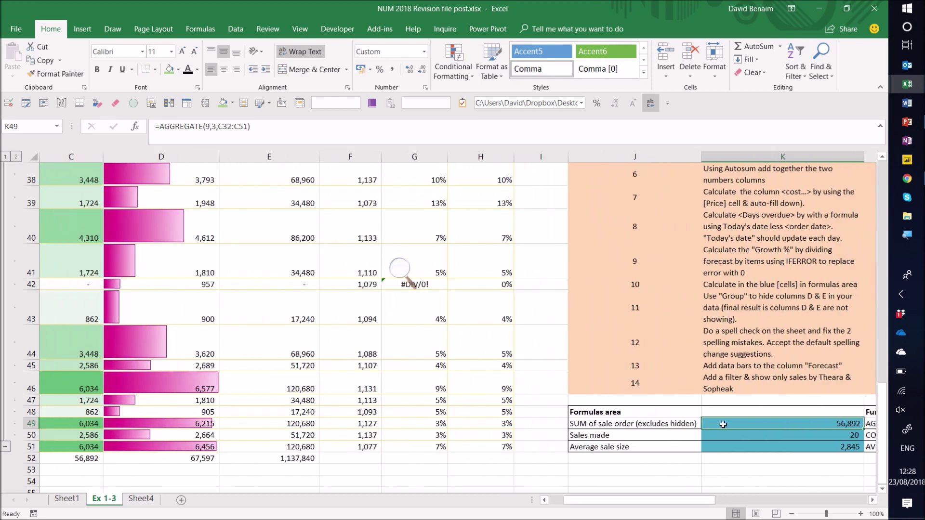